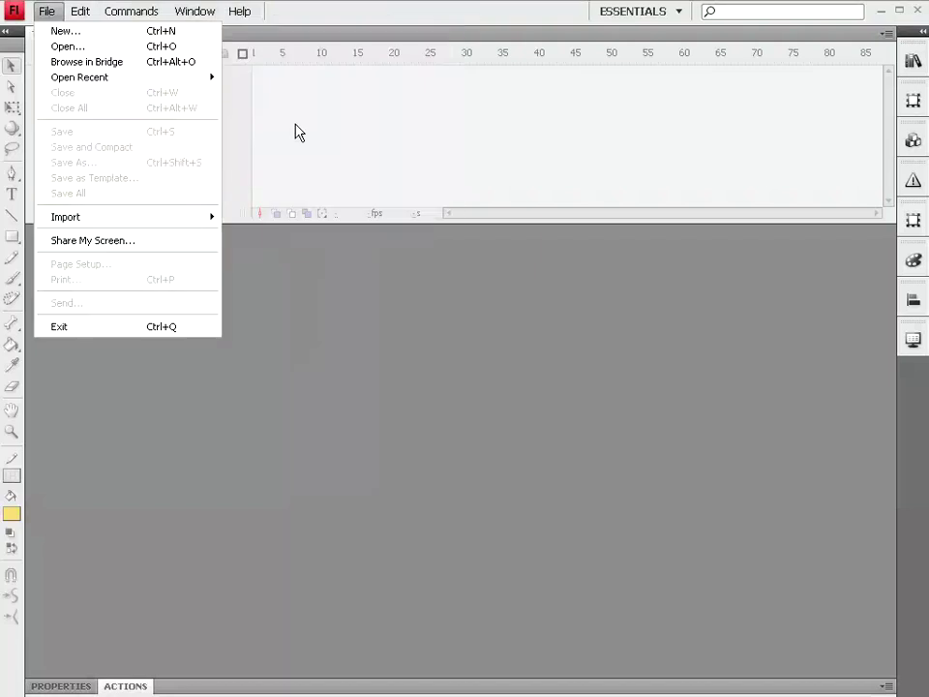
Create a new document from the 250 x 250 Square Pop-Up Banner advertising template.
{"action": "left_click", "coordinate": [311, 149]}
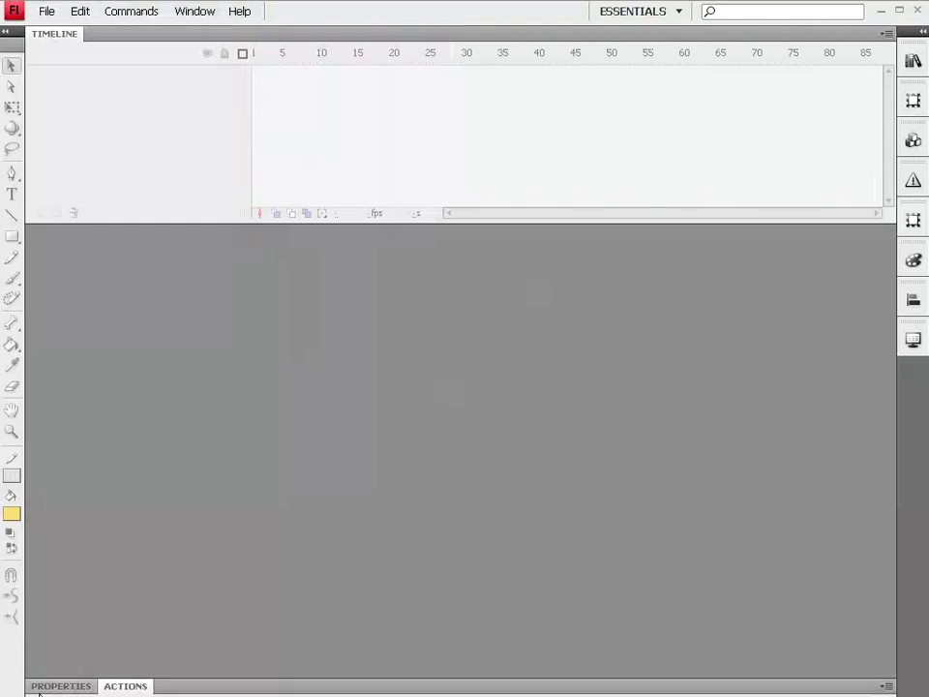
{"action": "left_click", "coordinate": [47, 11]}
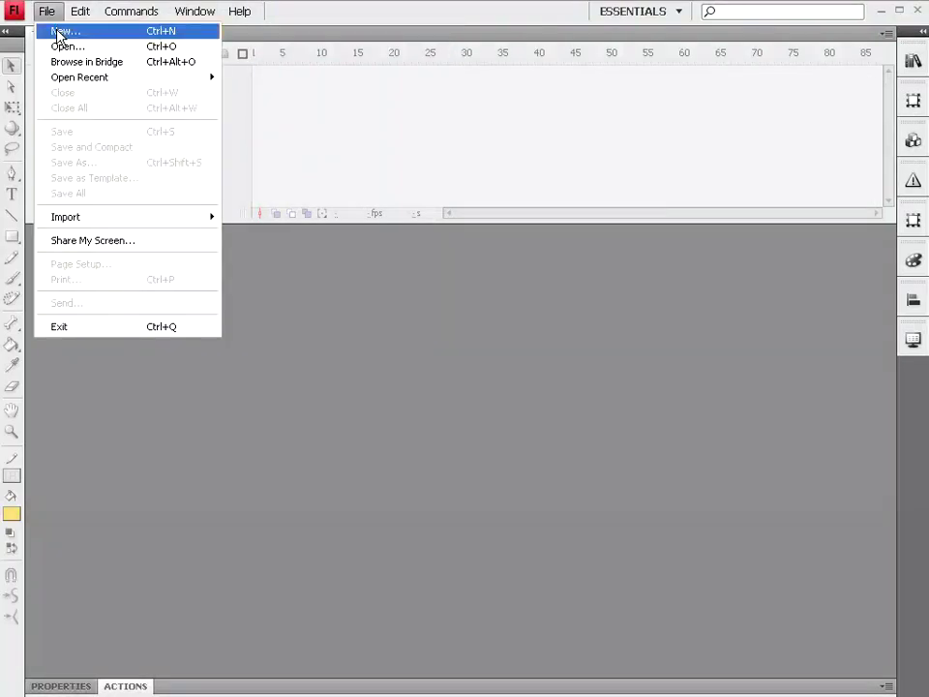
{"action": "left_click", "coordinate": [58, 31]}
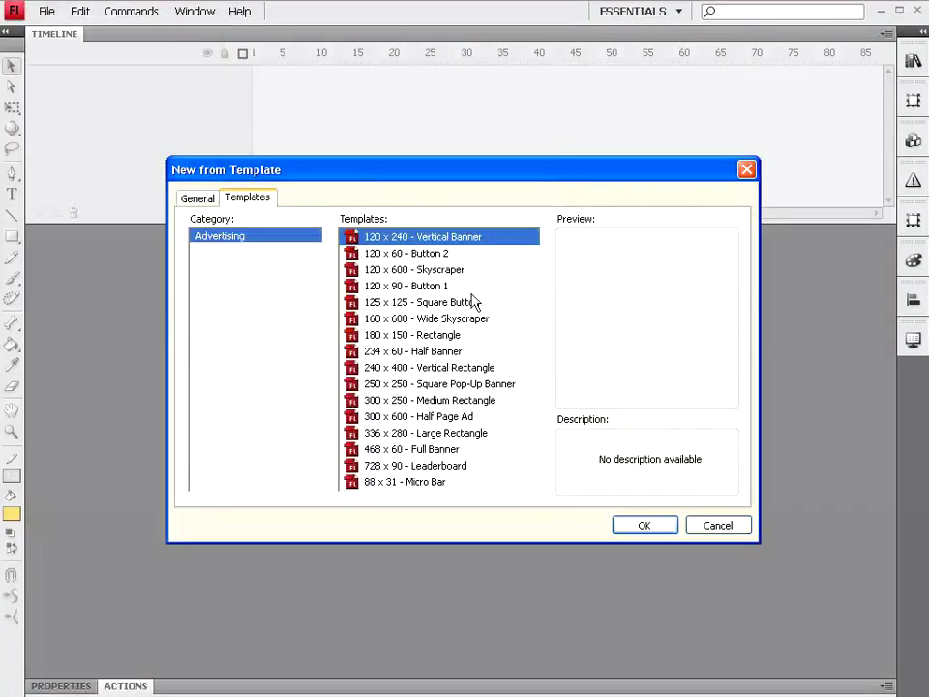
{"action": "left_click", "coordinate": [392, 384]}
{"action": "left_click", "coordinate": [658, 529]}
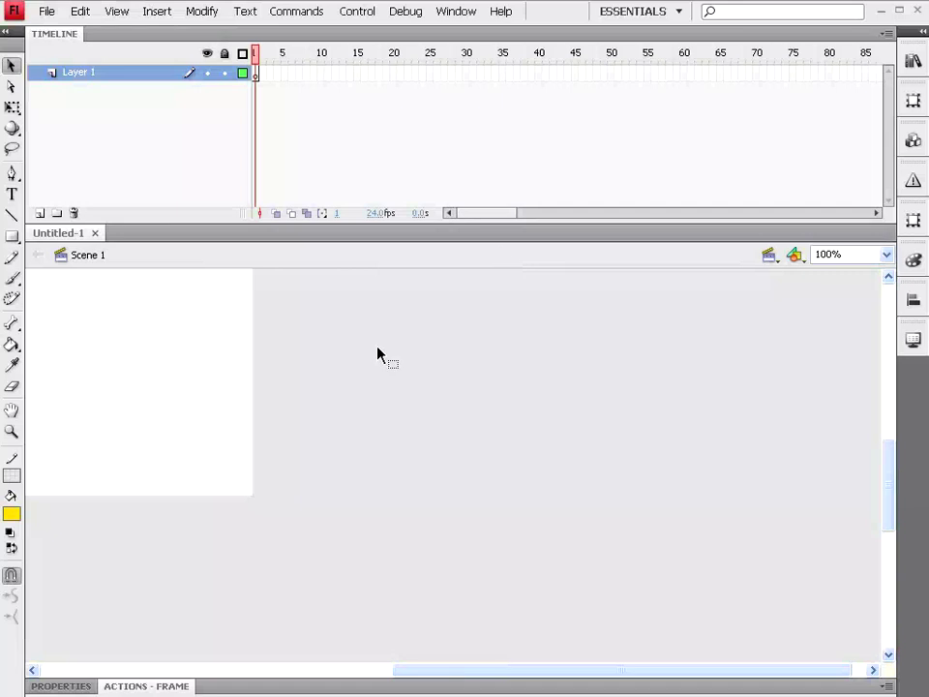
Draw a yellow rectangle without a stroke, about 118 by 78 px, in the upper part of the stage.
{"action": "left_click_drag", "start_coordinate": [635, 670], "coordinate": [481, 673]}
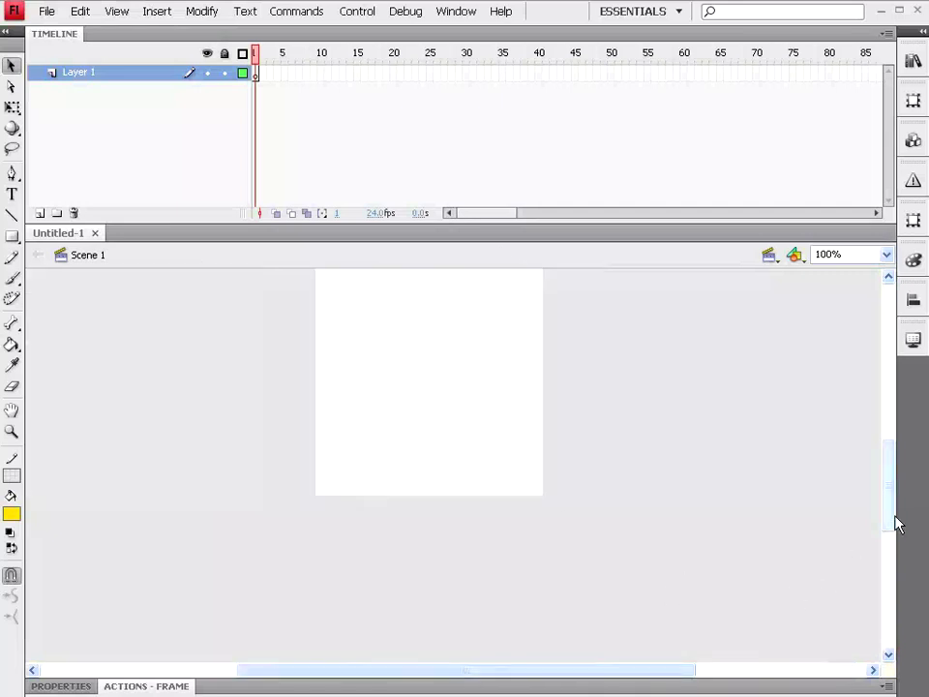
{"action": "left_click_drag", "start_coordinate": [891, 521], "coordinate": [892, 497]}
{"action": "left_click_drag", "start_coordinate": [608, 672], "coordinate": [688, 671]}
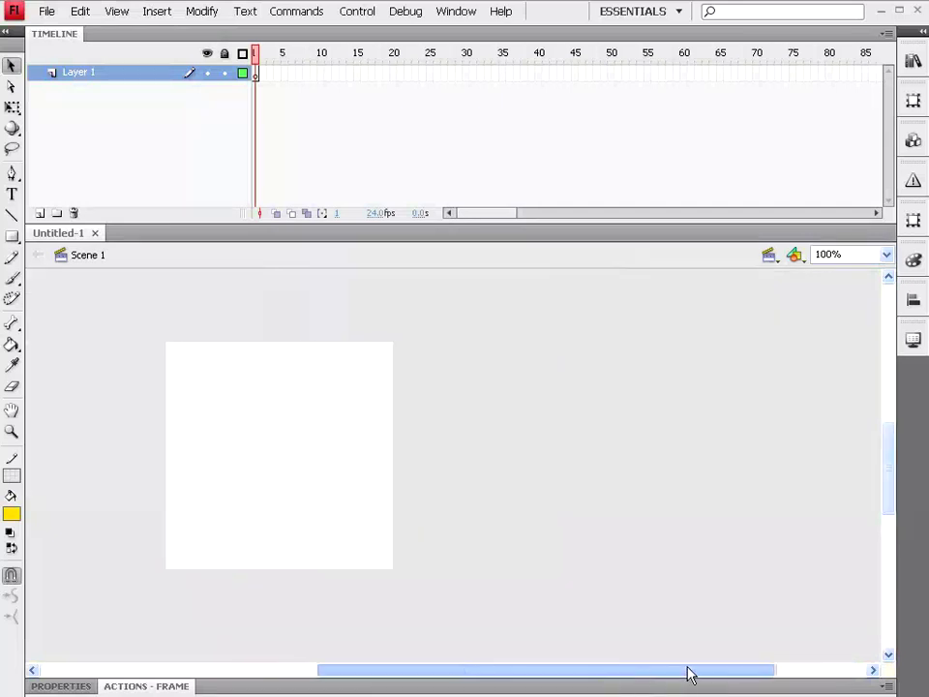
{"action": "left_click_drag", "start_coordinate": [891, 462], "coordinate": [891, 475]}
{"action": "left_click_drag", "start_coordinate": [638, 671], "coordinate": [650, 671]}
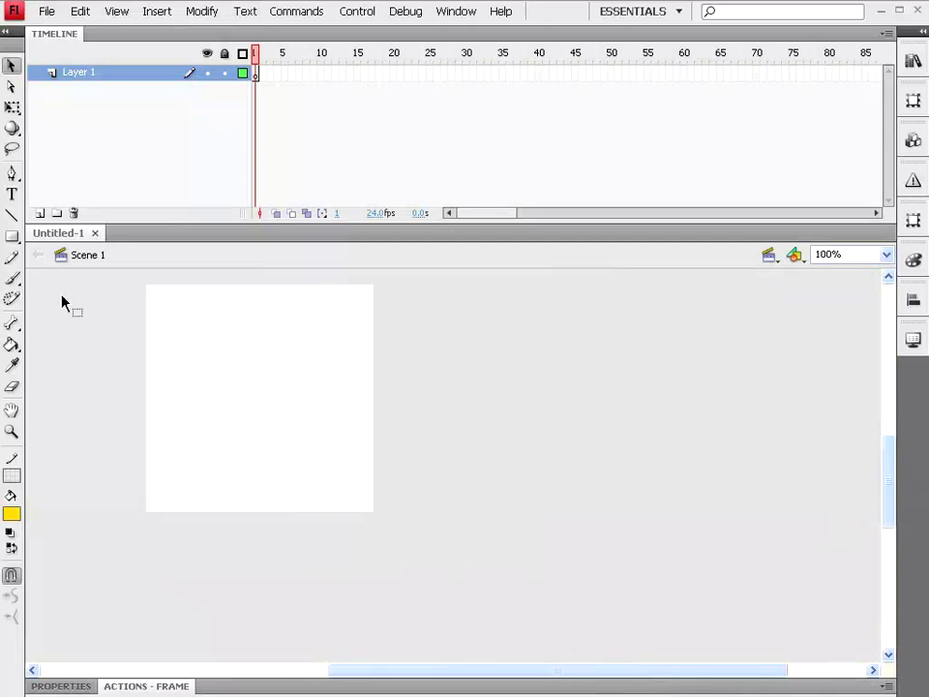
{"action": "left_click", "coordinate": [13, 237]}
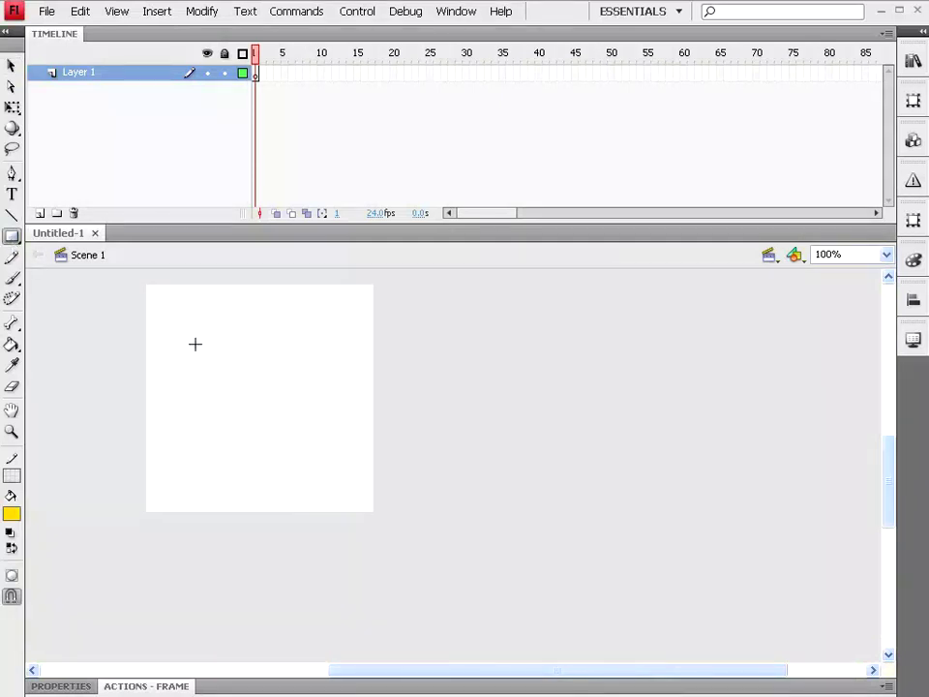
{"action": "left_click", "coordinate": [13, 477]}
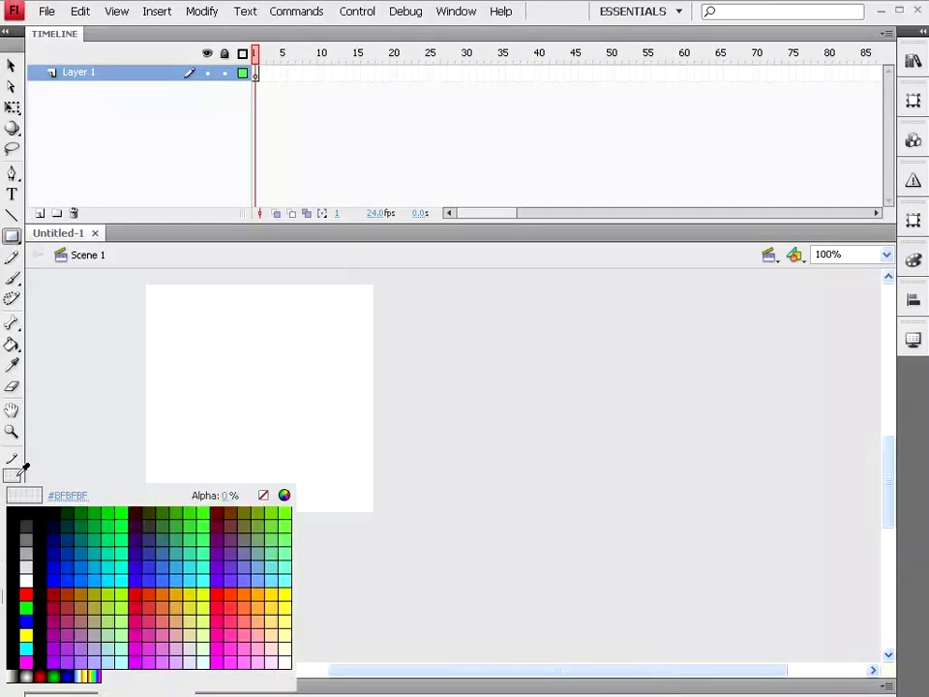
{"action": "left_click", "coordinate": [263, 495]}
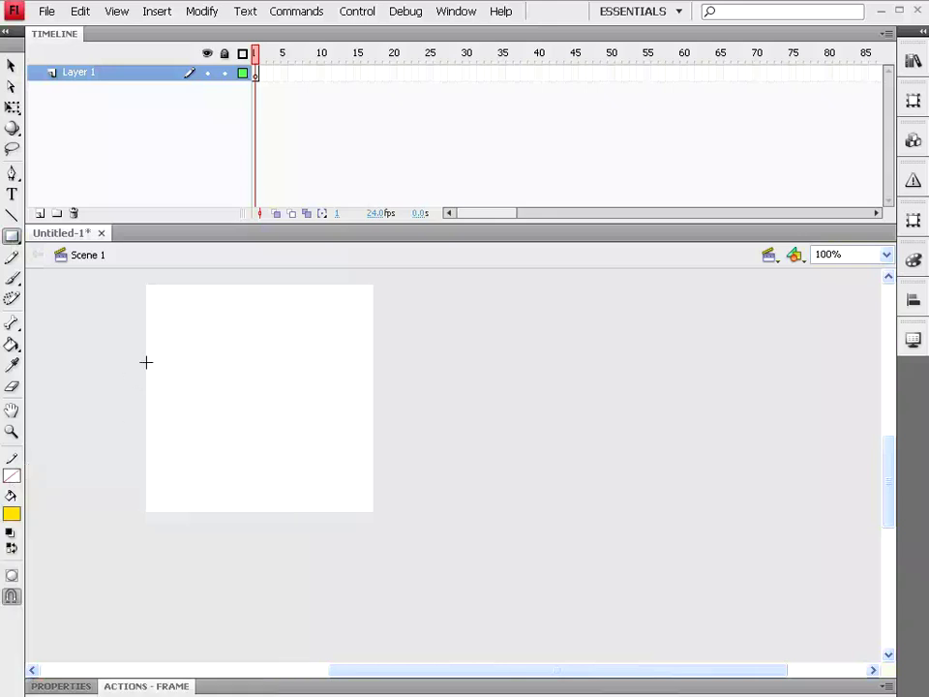
{"action": "left_click_drag", "start_coordinate": [182, 327], "coordinate": [291, 398]}
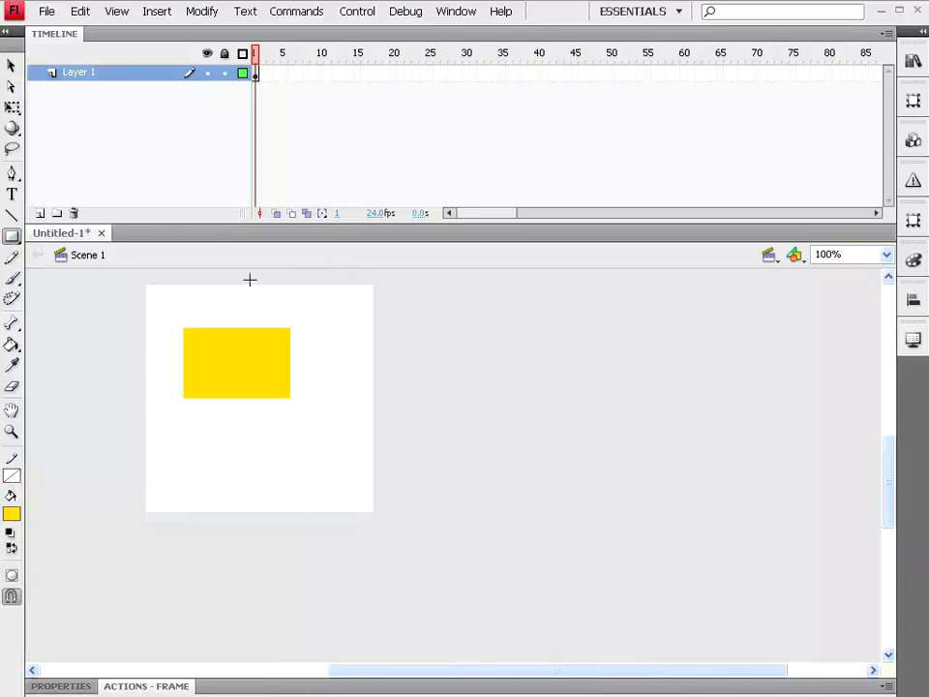
Select the yellow rectangle and float its Properties panel over the workspace beside the stage.
{"action": "left_click", "coordinate": [10, 66]}
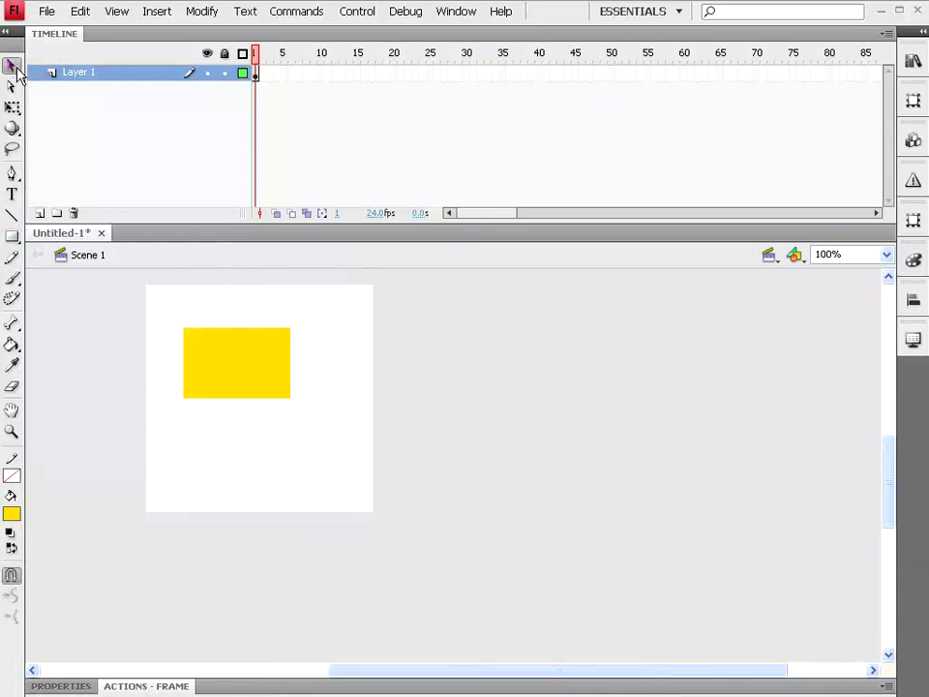
{"action": "left_click", "coordinate": [215, 358]}
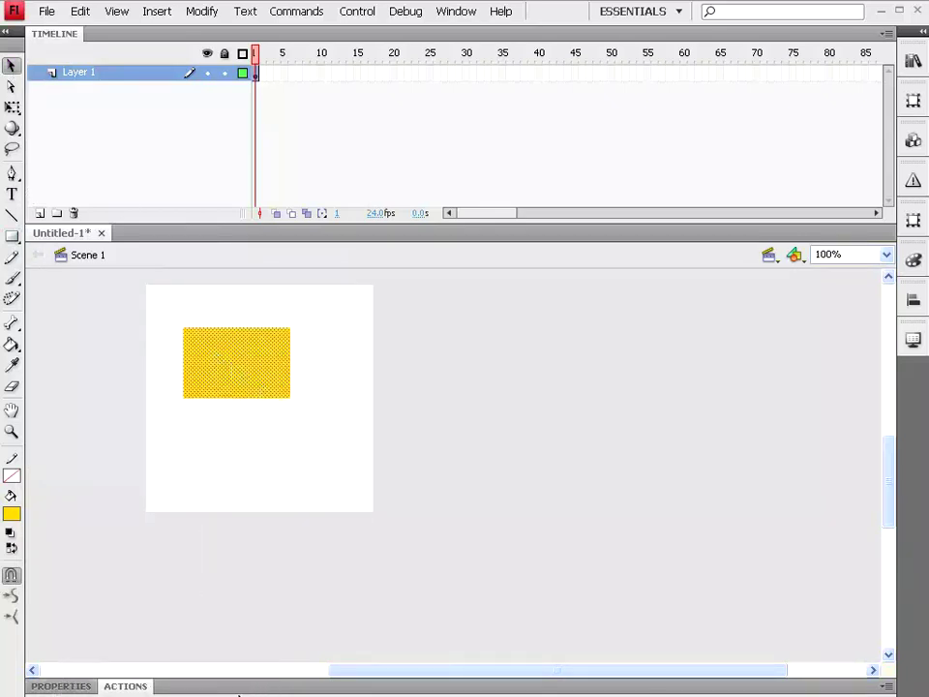
{"action": "left_click_drag", "start_coordinate": [65, 689], "coordinate": [74, 553]}
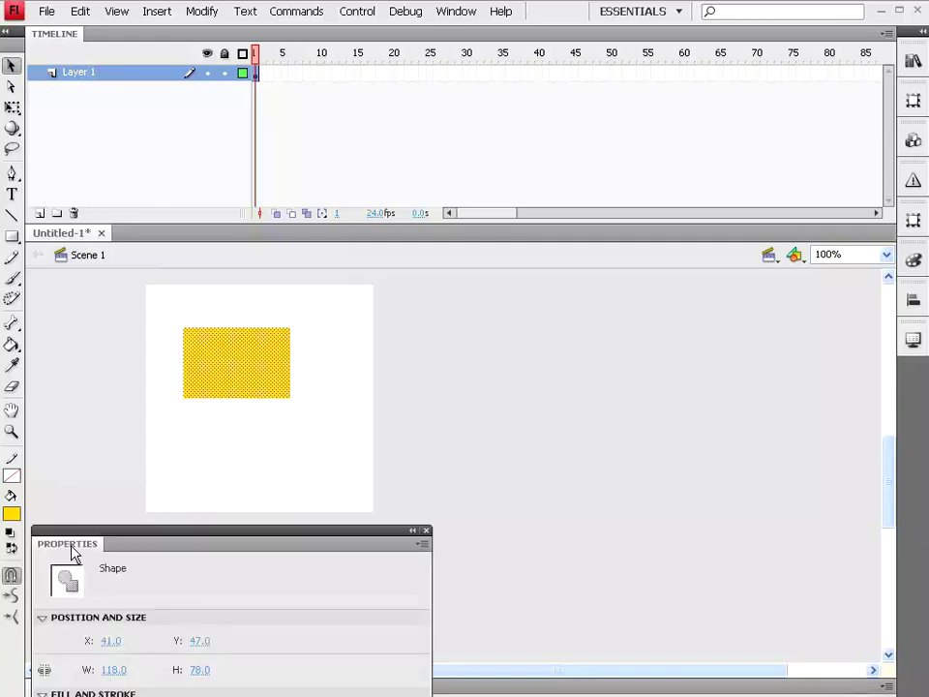
{"action": "left_click_drag", "start_coordinate": [171, 547], "coordinate": [542, 172]}
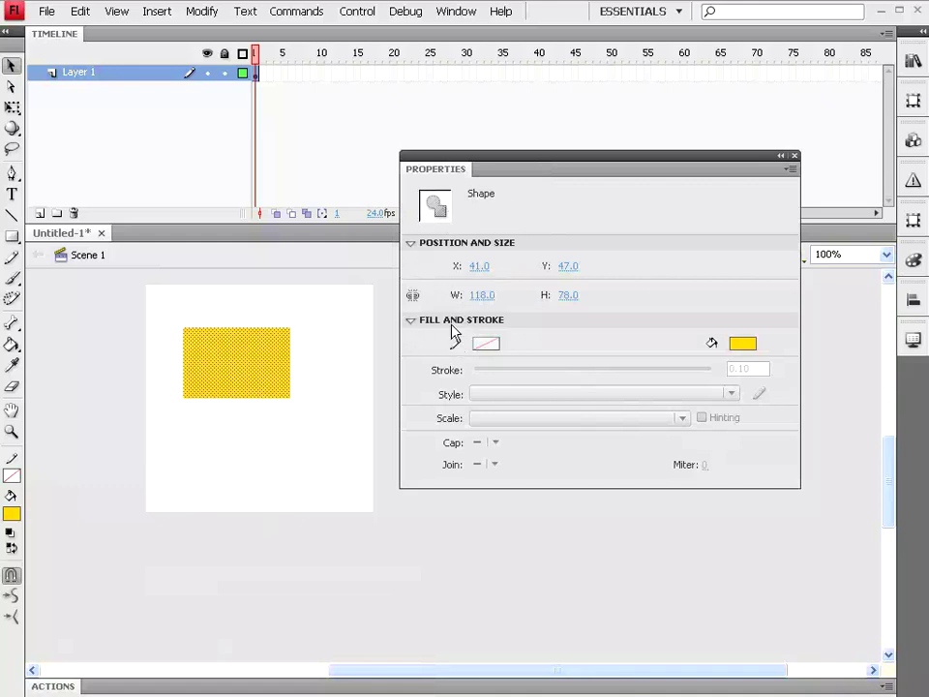
Move the yellow rectangle to X 128.9, Y 17.1 and resize it to 72 px wide by 177 px high.
{"action": "left_click_drag", "start_coordinate": [479, 268], "coordinate": [540, 266]}
{"action": "left_click_drag", "start_coordinate": [482, 296], "coordinate": [446, 303]}
{"action": "left_click_drag", "start_coordinate": [566, 296], "coordinate": [662, 296]}
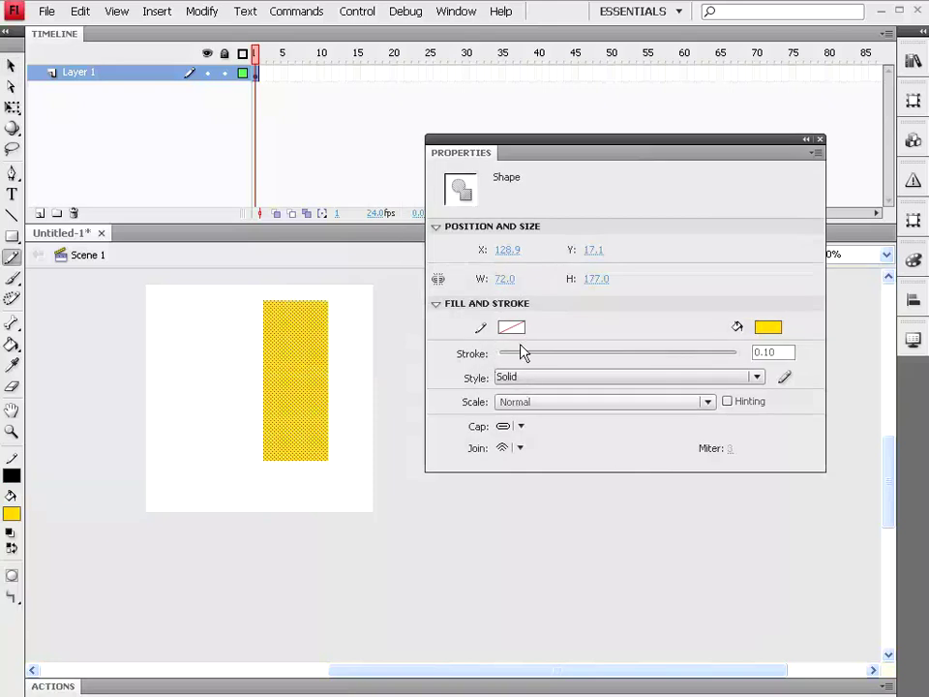
Draw a blue-filled oval with a black stroke, about 41 by 70 px, left of the yellow rectangle.
{"action": "left_click", "coordinate": [11, 236]}
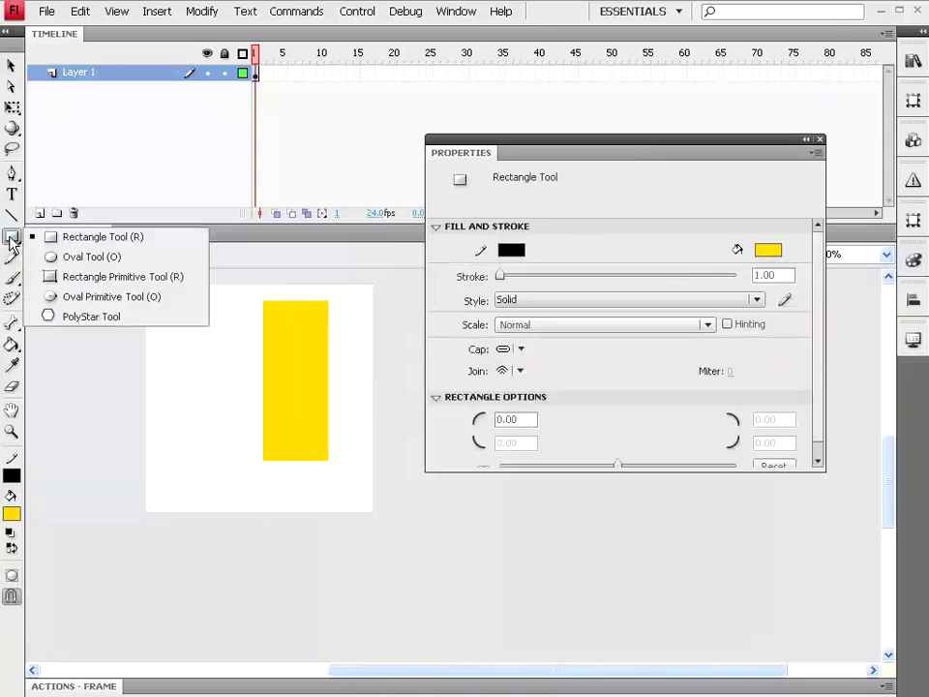
{"action": "left_click", "coordinate": [70, 257]}
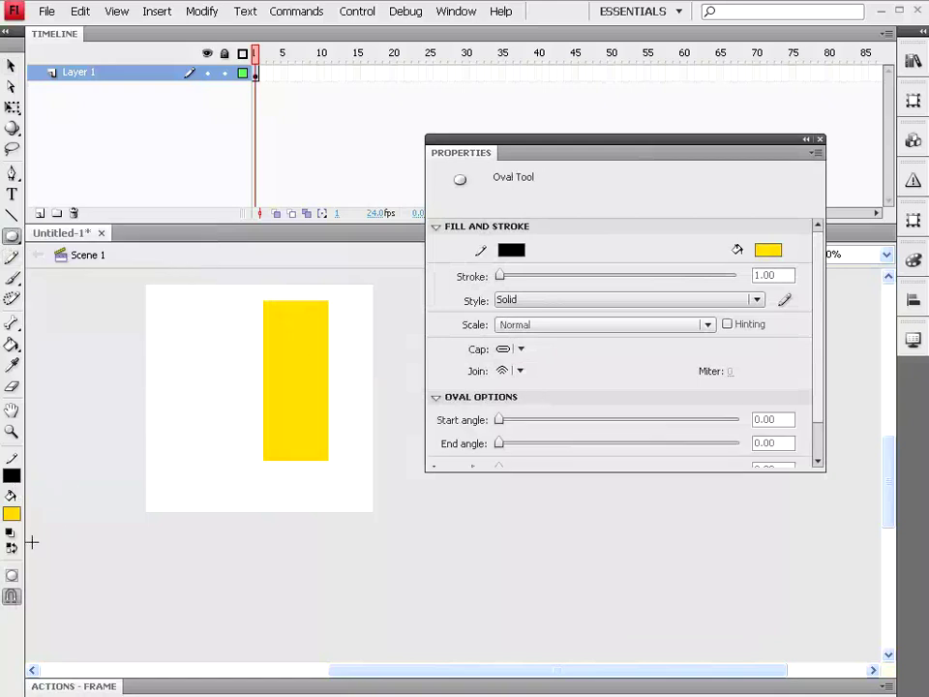
{"action": "left_click", "coordinate": [13, 520]}
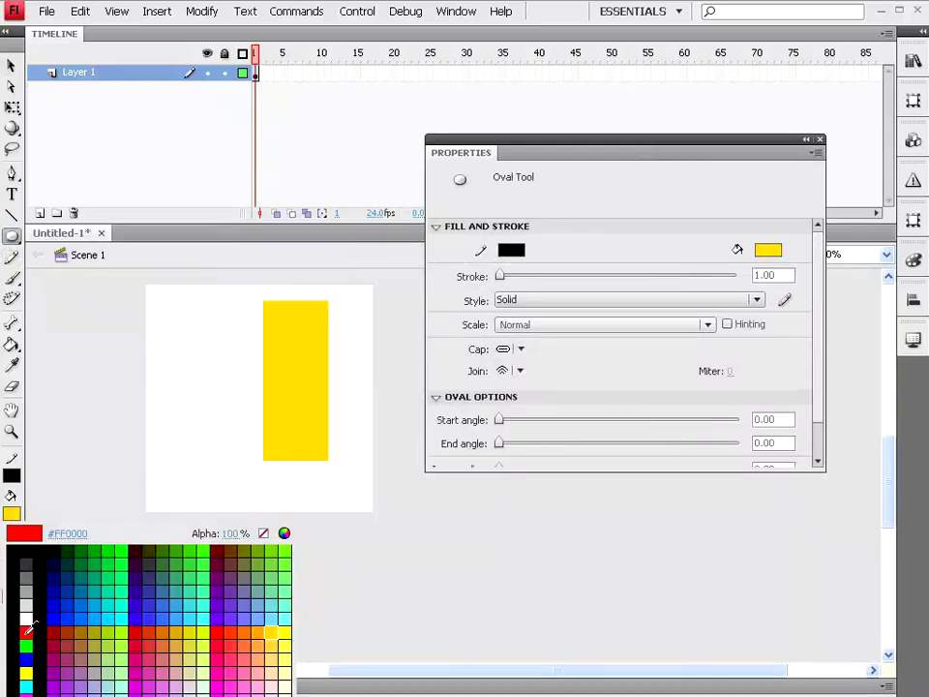
{"action": "left_click", "coordinate": [166, 616]}
{"action": "left_click_drag", "start_coordinate": [193, 364], "coordinate": [222, 401]}
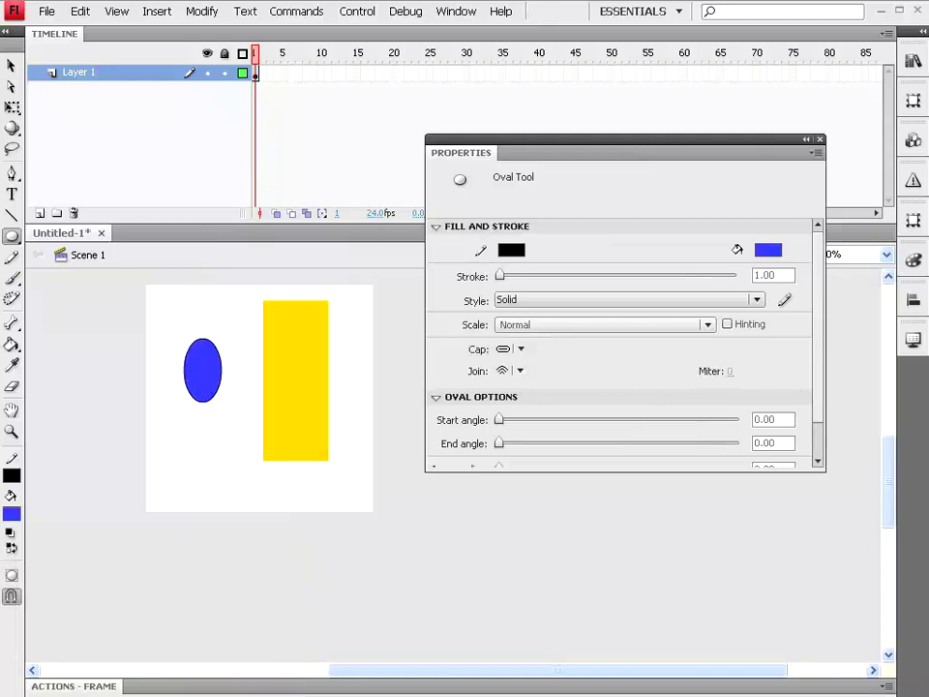
Select the blue oval with its outline and set the stroke thickness to 0.10.
{"action": "left_click", "coordinate": [10, 66]}
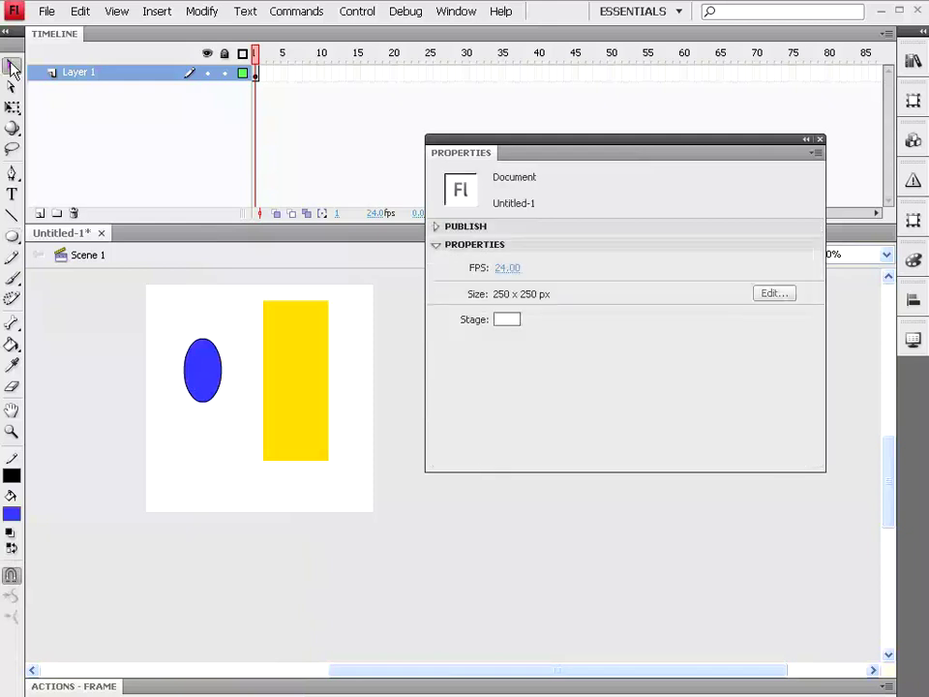
{"action": "left_click", "coordinate": [205, 383]}
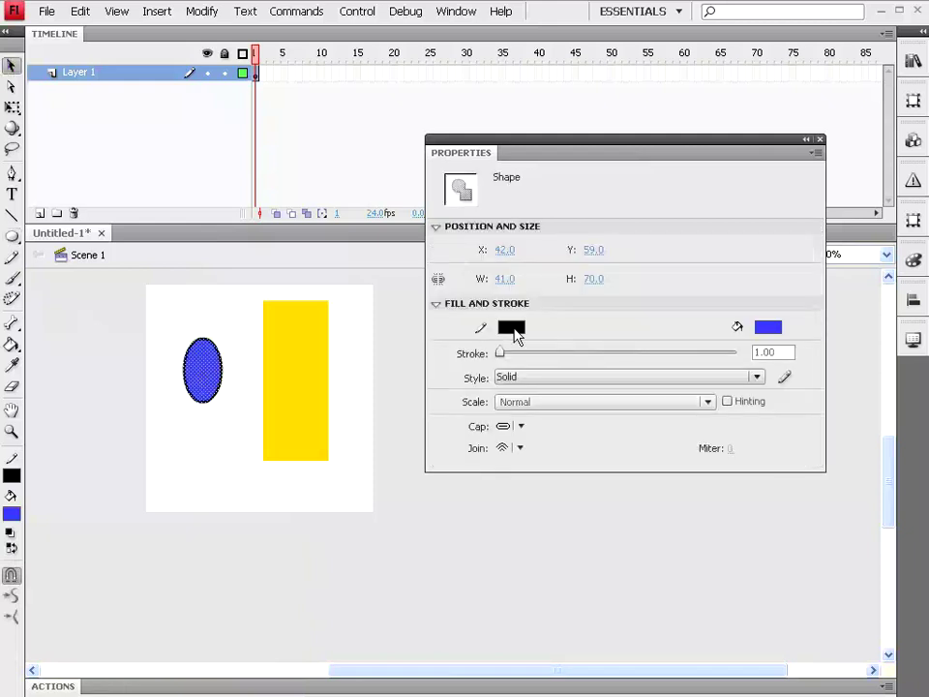
{"action": "mouse_move", "coordinate": [502, 358]}
{"action": "left_mouse_down"}
{"action": "mouse_move", "coordinate": [563, 357]}
{"action": "mouse_move", "coordinate": [499, 356]}
{"action": "left_mouse_up"}
Try the Dashed, Ragged, Stippled and Hairline stroke styles on the oval, then return it to Solid.
{"action": "left_click", "coordinate": [551, 377]}
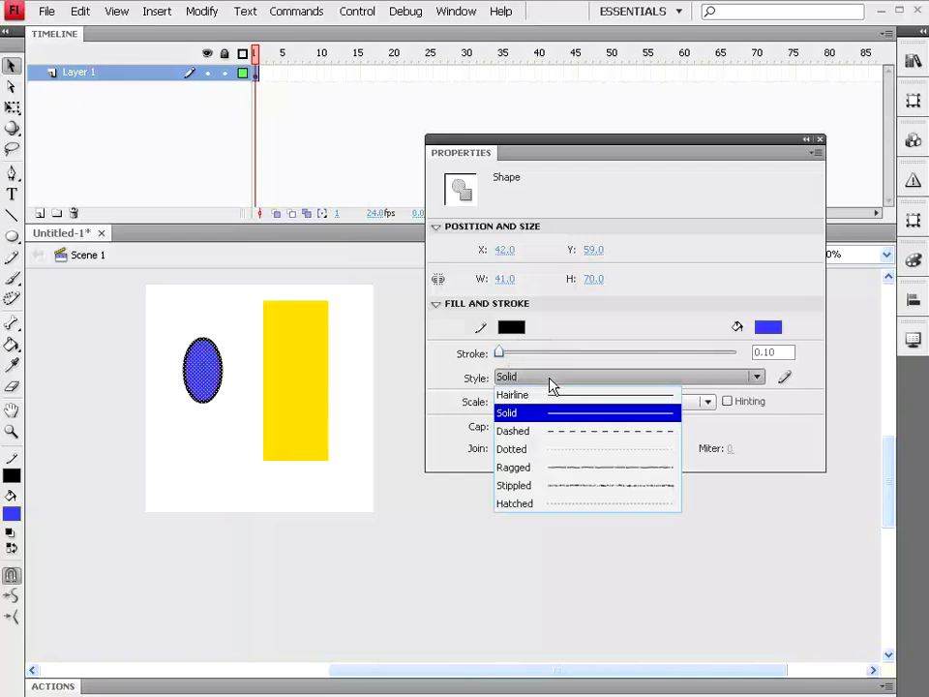
{"action": "left_click", "coordinate": [556, 435]}
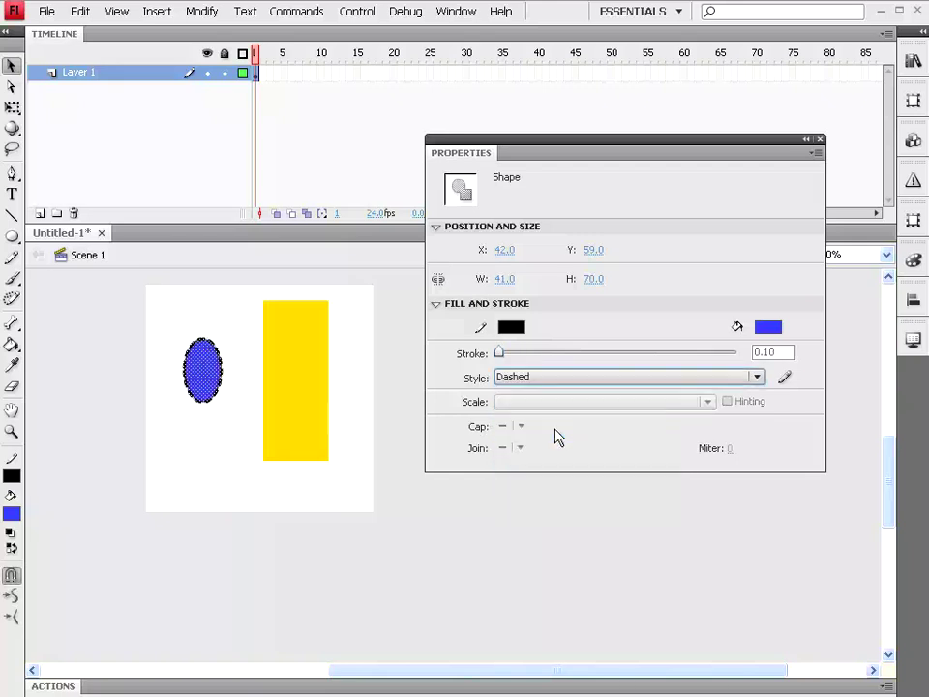
{"action": "left_click", "coordinate": [522, 378]}
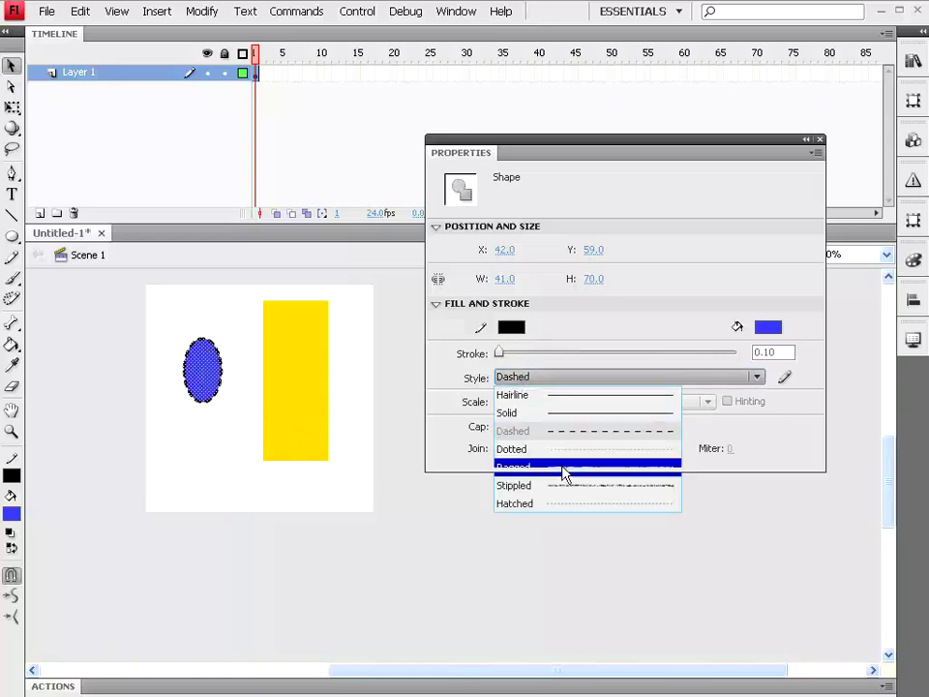
{"action": "left_click", "coordinate": [562, 470]}
{"action": "left_click", "coordinate": [529, 378]}
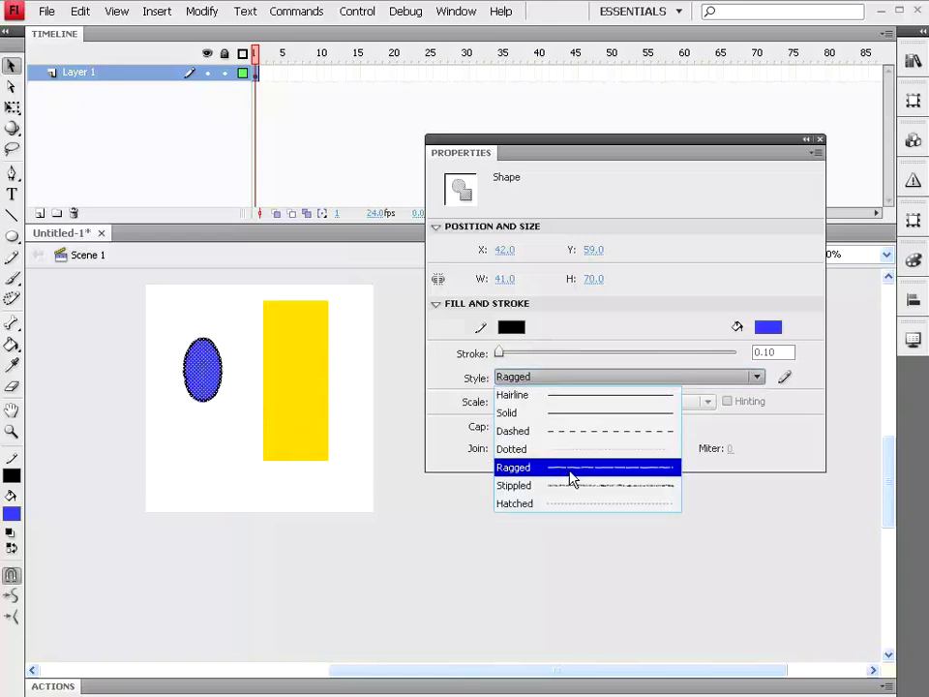
{"action": "left_click", "coordinate": [566, 486]}
{"action": "left_click", "coordinate": [583, 379]}
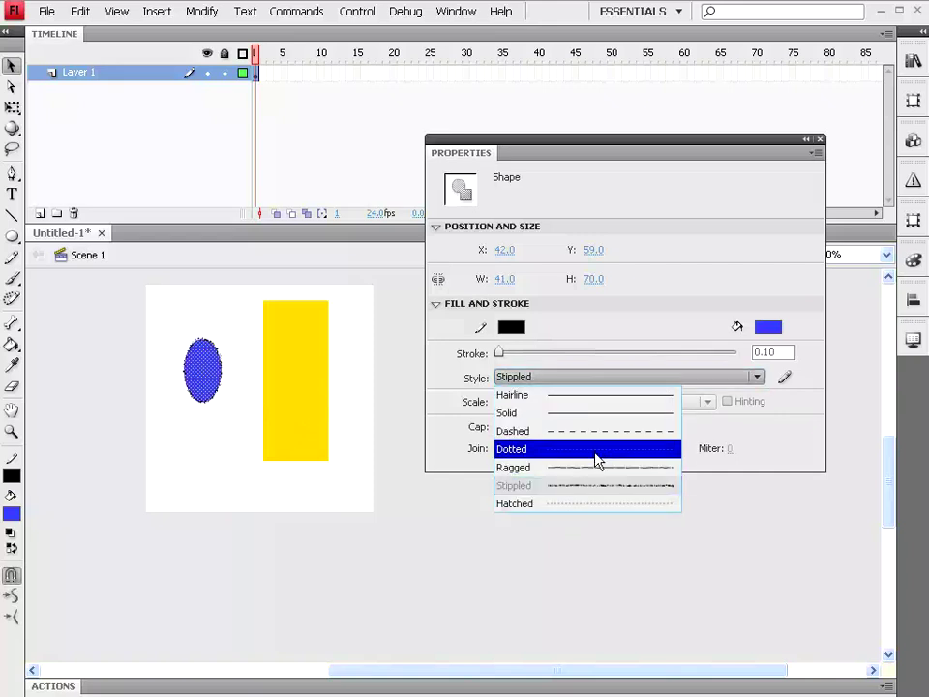
{"action": "left_click", "coordinate": [597, 397]}
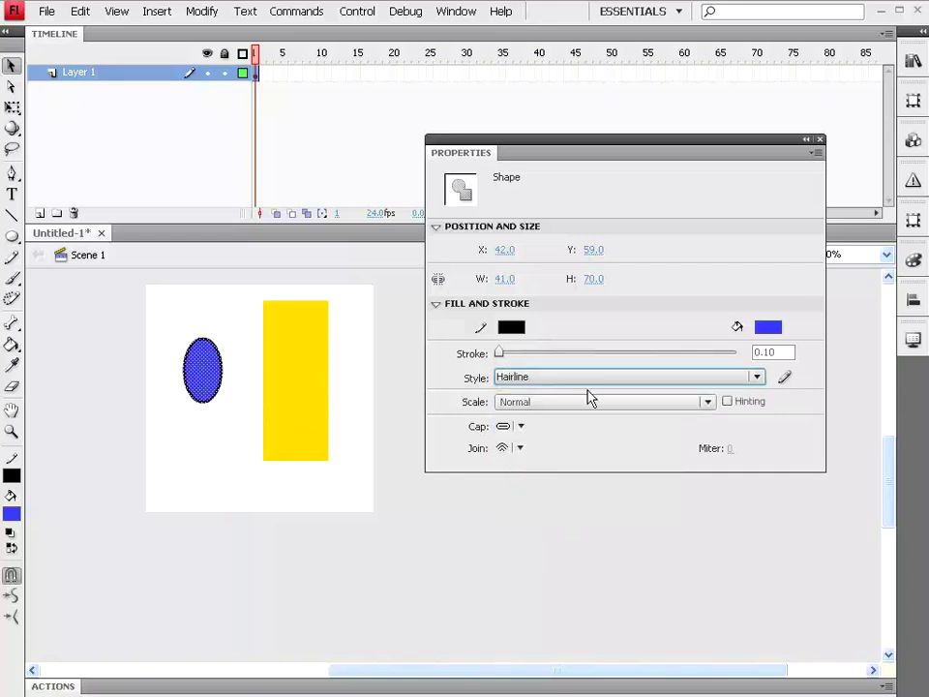
{"action": "left_click", "coordinate": [724, 379]}
{"action": "left_click", "coordinate": [547, 414]}
Try other stroke scale options and Hinting on the oval, returning to Normal scale with Hinting off.
{"action": "left_click", "coordinate": [548, 403]}
{"action": "left_click", "coordinate": [542, 436]}
{"action": "left_click", "coordinate": [551, 409]}
{"action": "left_click", "coordinate": [548, 452]}
{"action": "left_click", "coordinate": [553, 409]}
{"action": "left_click", "coordinate": [556, 421]}
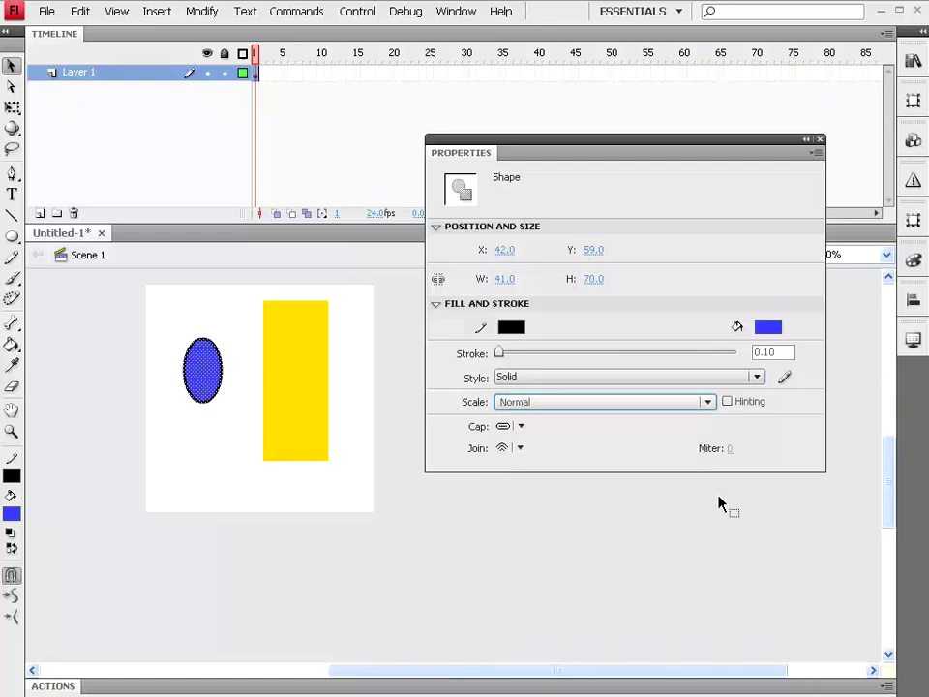
{"action": "left_click", "coordinate": [727, 401]}
{"action": "left_click", "coordinate": [727, 401]}
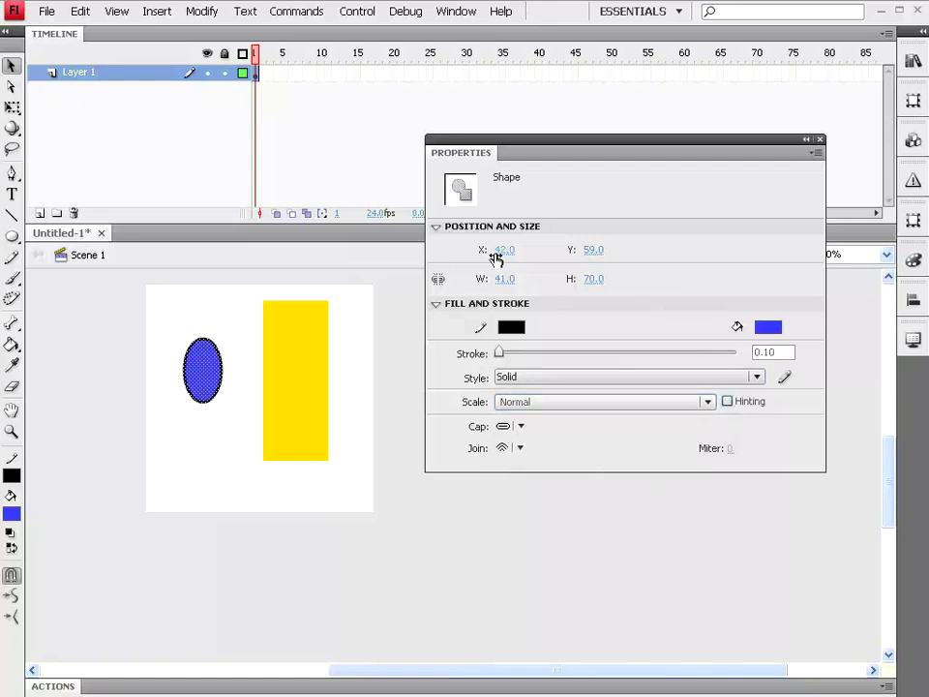
Resize the oval to 133 px wide by 128 px high and place it at X 45, Y 43.
{"action": "mouse_move", "coordinate": [504, 250]}
{"action": "left_mouse_down"}
{"action": "mouse_move", "coordinate": [609, 248]}
{"action": "mouse_move", "coordinate": [512, 248]}
{"action": "left_mouse_up"}
{"action": "left_click", "coordinate": [590, 249]}
{"action": "left_click_drag", "start_coordinate": [591, 249], "coordinate": [678, 248]}
{"action": "left_click_drag", "start_coordinate": [504, 279], "coordinate": [646, 280]}
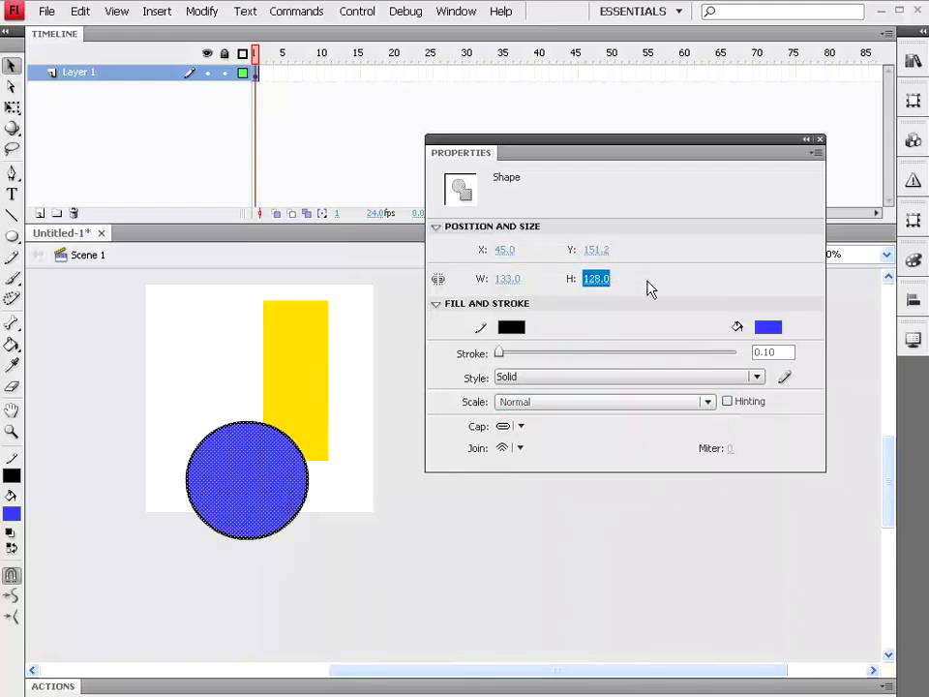
{"action": "left_click_drag", "start_coordinate": [595, 250], "coordinate": [505, 253]}
{"action": "left_click_drag", "start_coordinate": [603, 160], "coordinate": [572, 168]}
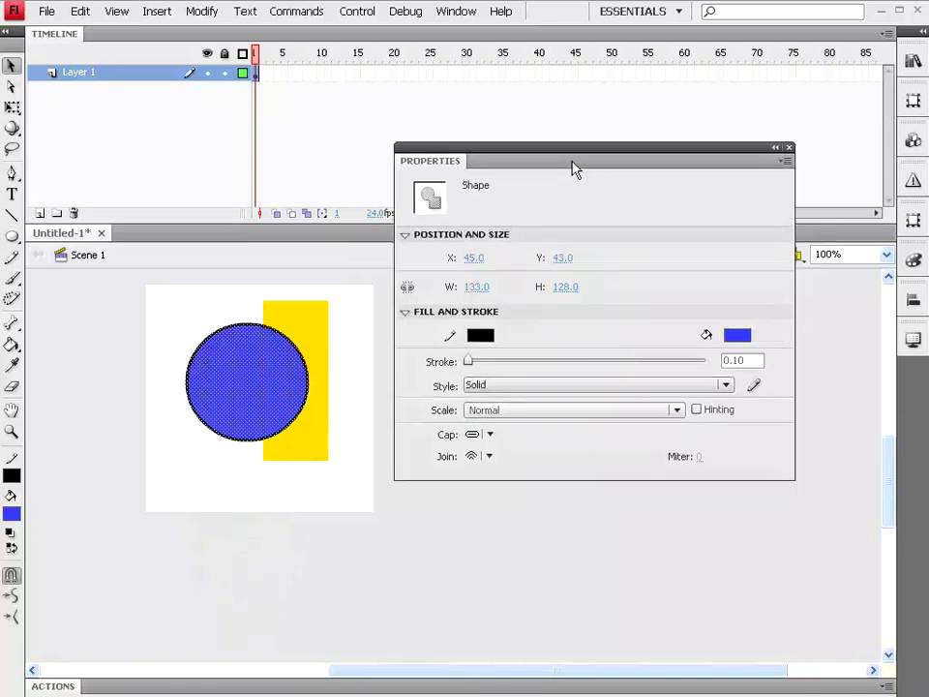
Detach the Library panel from the dock, and close both it and the Properties panel.
{"action": "left_click", "coordinate": [915, 63]}
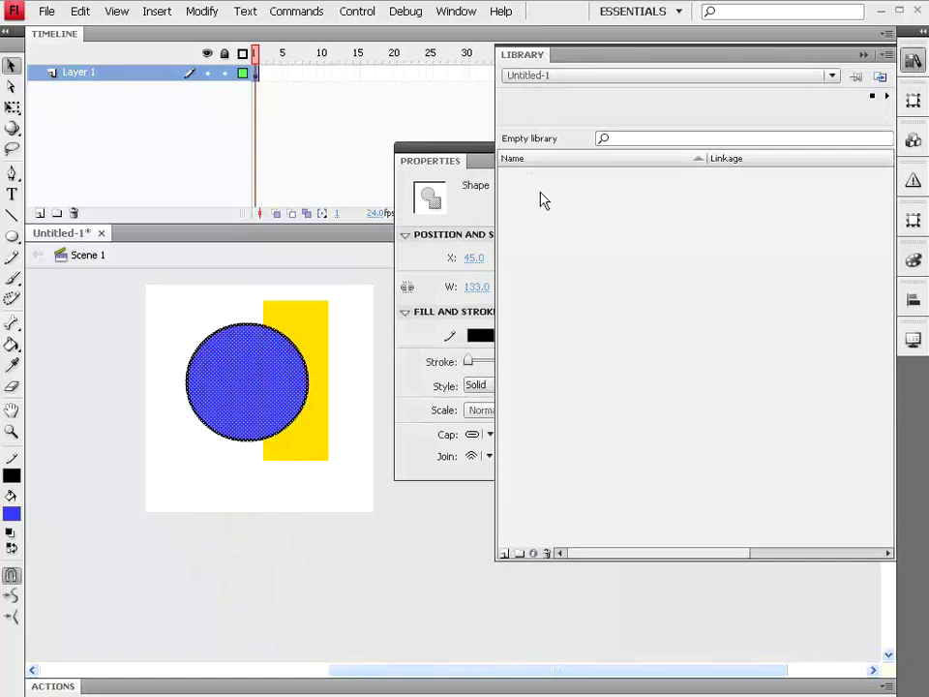
{"action": "key", "text": "ctrl+l"}
{"action": "left_click", "coordinate": [789, 148]}
{"action": "left_click_drag", "start_coordinate": [914, 62], "coordinate": [586, 188]}
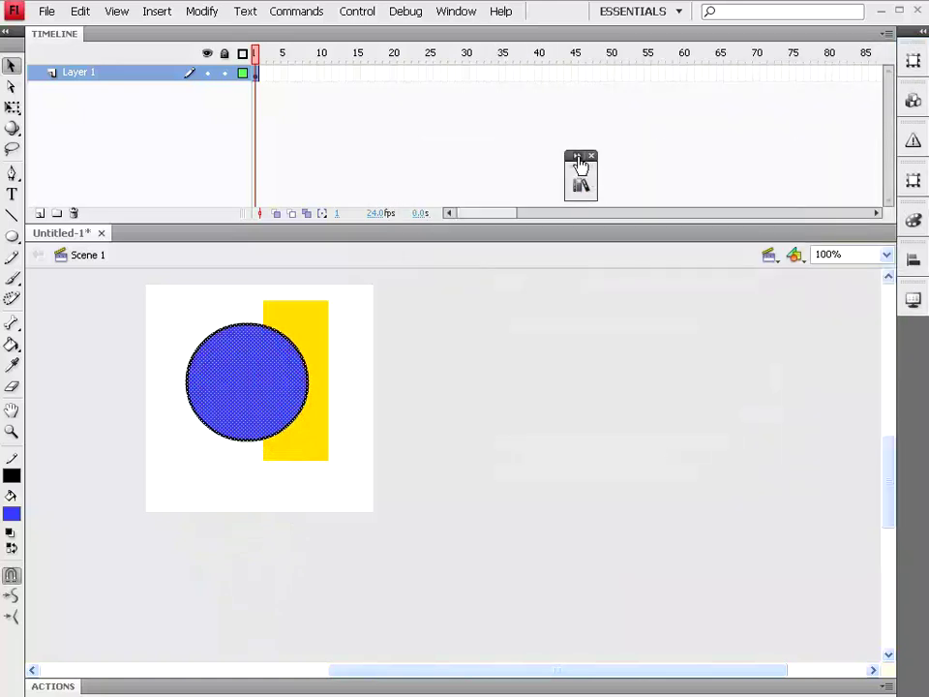
{"action": "left_click", "coordinate": [582, 174]}
{"action": "key", "text": "ctrl+l"}
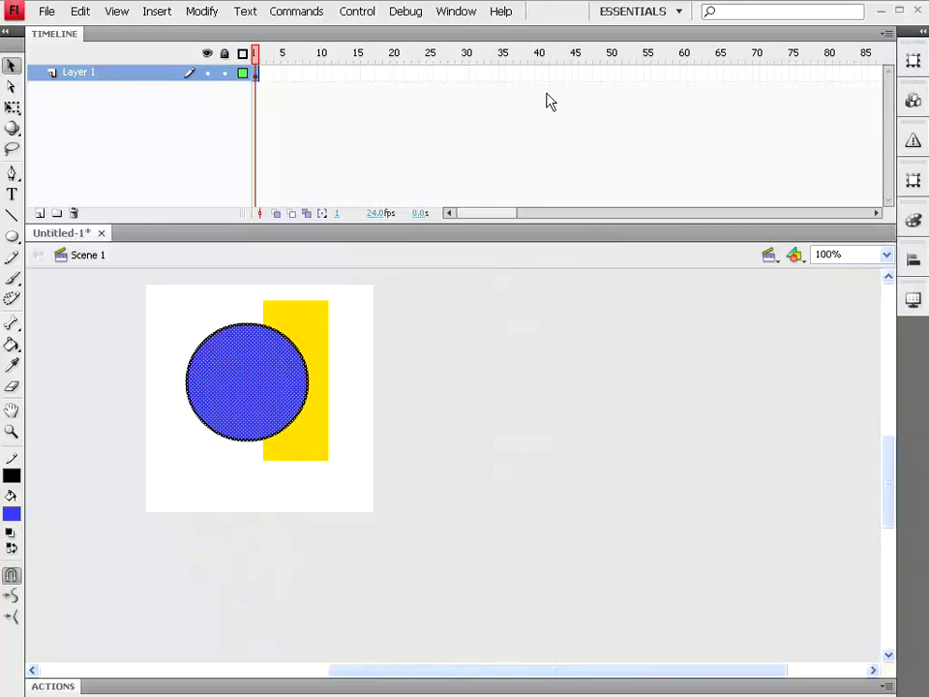
Show the Library panel and convert the blue circle to a Button symbol named Symbol 1.
{"action": "key", "text": "ctrl+l"}
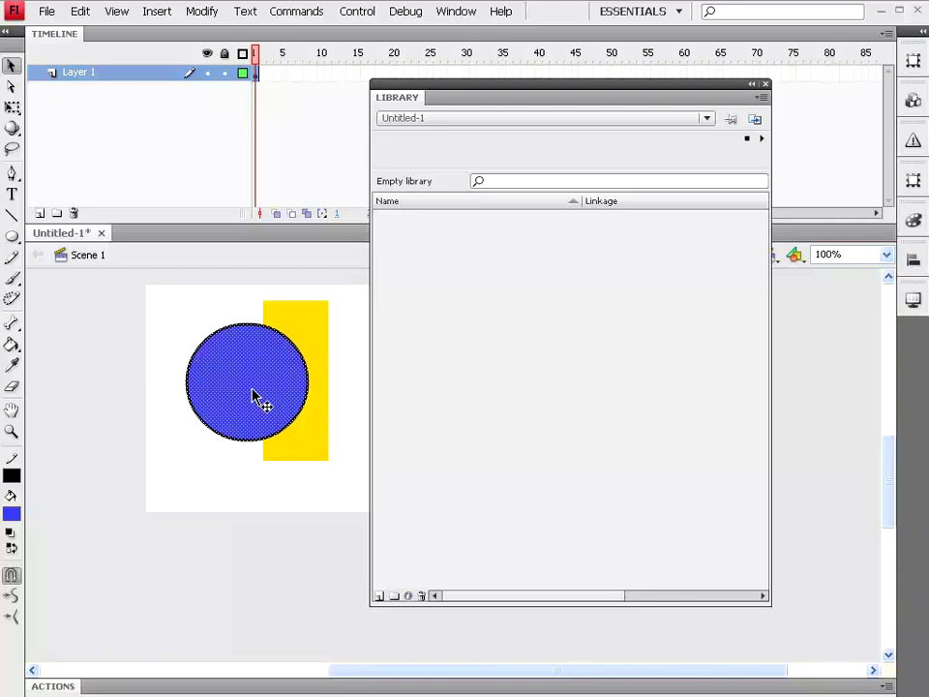
{"action": "left_click", "coordinate": [203, 13]}
{"action": "left_click", "coordinate": [242, 54]}
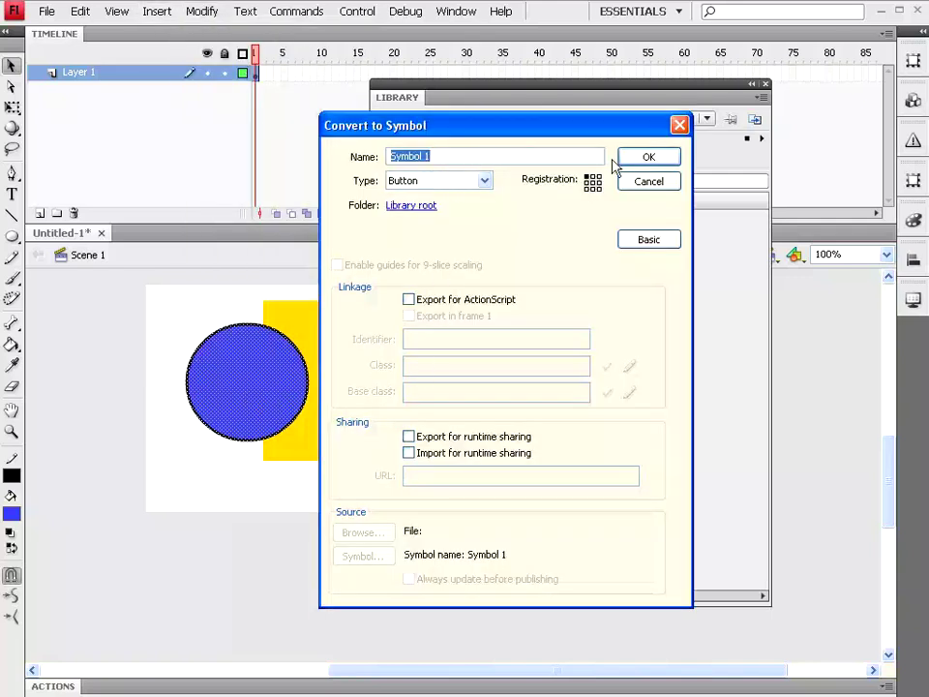
{"action": "left_click", "coordinate": [643, 158]}
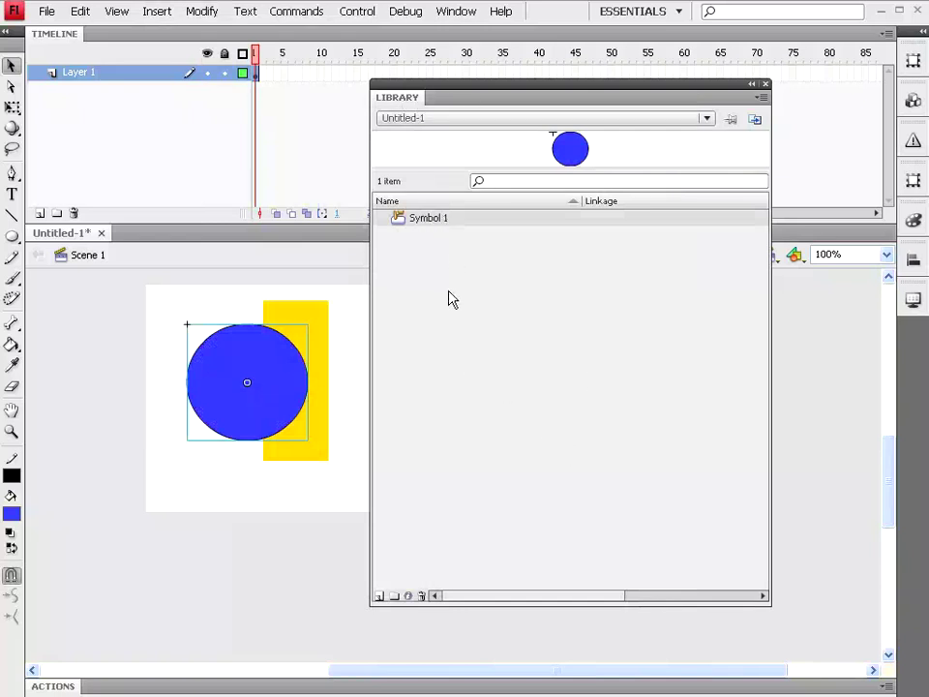
Convert the yellow rectangle to a Movie Clip symbol named Symbol 2.
{"action": "left_click", "coordinate": [319, 333]}
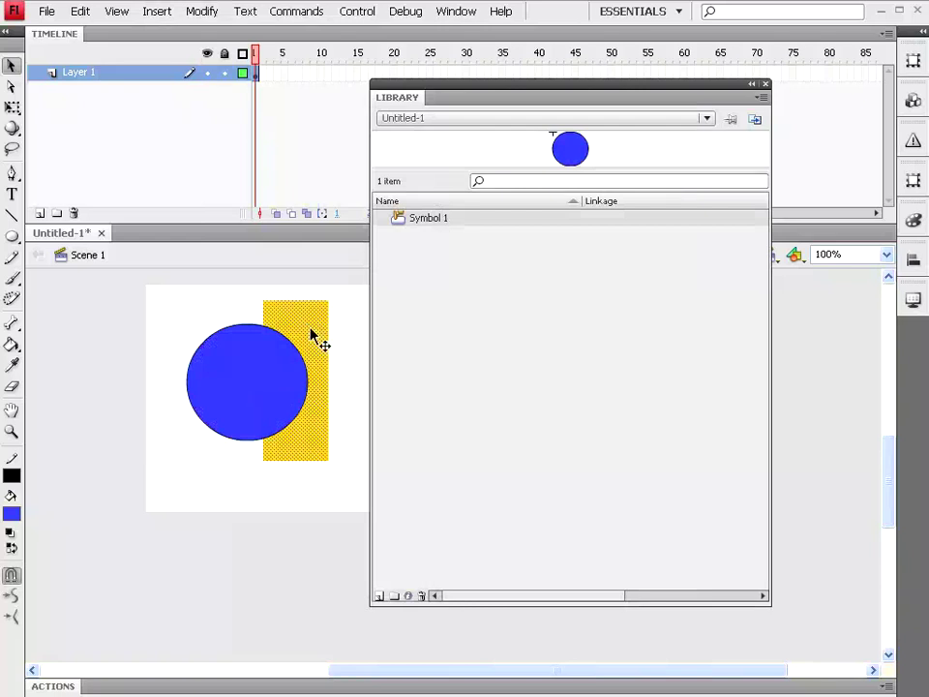
{"action": "left_click", "coordinate": [204, 12]}
{"action": "left_click", "coordinate": [227, 55]}
{"action": "left_click", "coordinate": [483, 181]}
{"action": "left_click", "coordinate": [487, 193]}
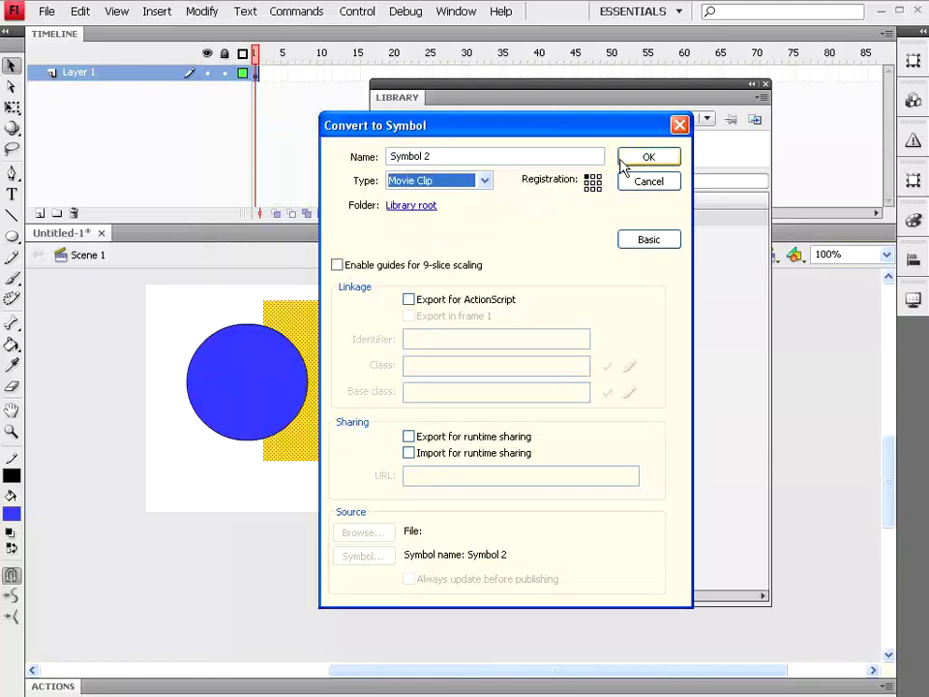
{"action": "key", "text": "Return"}
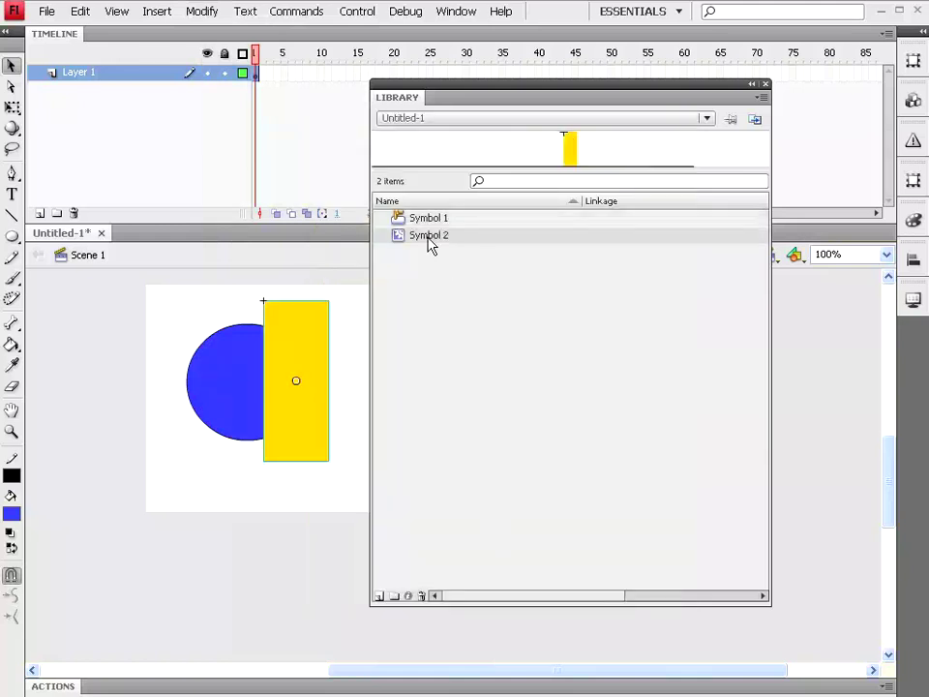
Preview Symbol 1 and Symbol 2 in the library, and select the circle and rectangle instances on the stage.
{"action": "key", "text": "Up"}
{"action": "key", "text": "Down"}
{"action": "key", "text": "Up"}
{"action": "left_click", "coordinate": [436, 240]}
{"action": "left_click", "coordinate": [258, 401]}
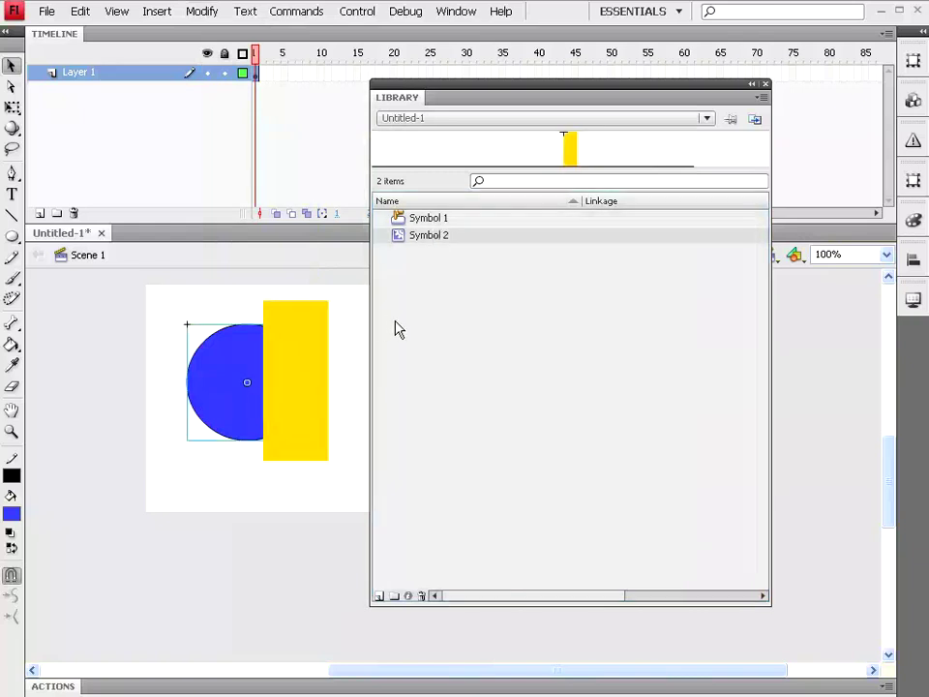
{"action": "left_click", "coordinate": [307, 360]}
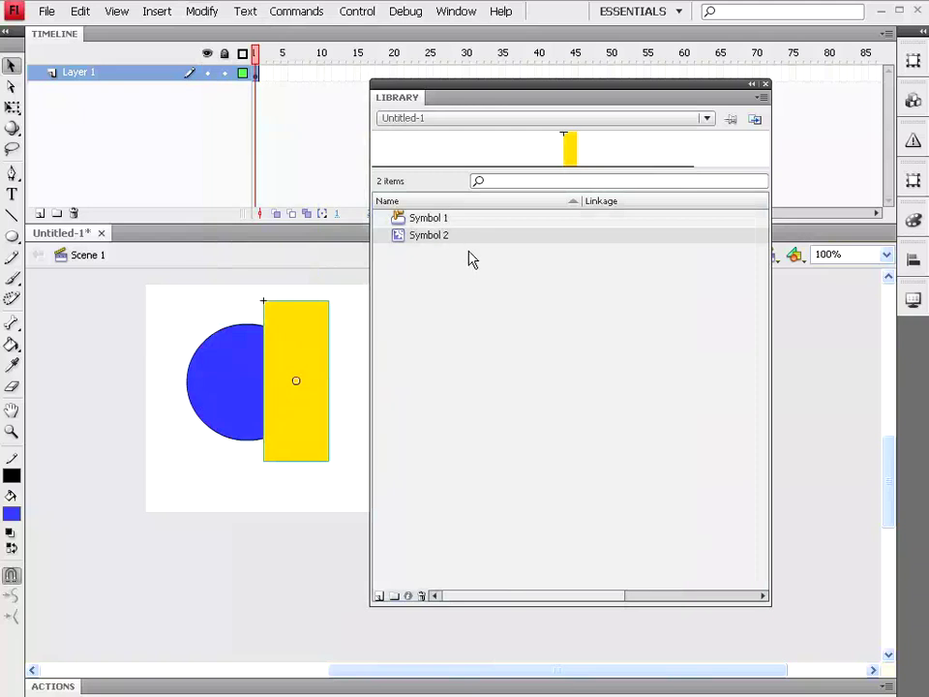
Detach the Transform panel from the dock and expand it, close the Library panel, and place Transform beside the stage.
{"action": "left_click_drag", "start_coordinate": [915, 64], "coordinate": [583, 153]}
{"action": "left_click", "coordinate": [576, 121]}
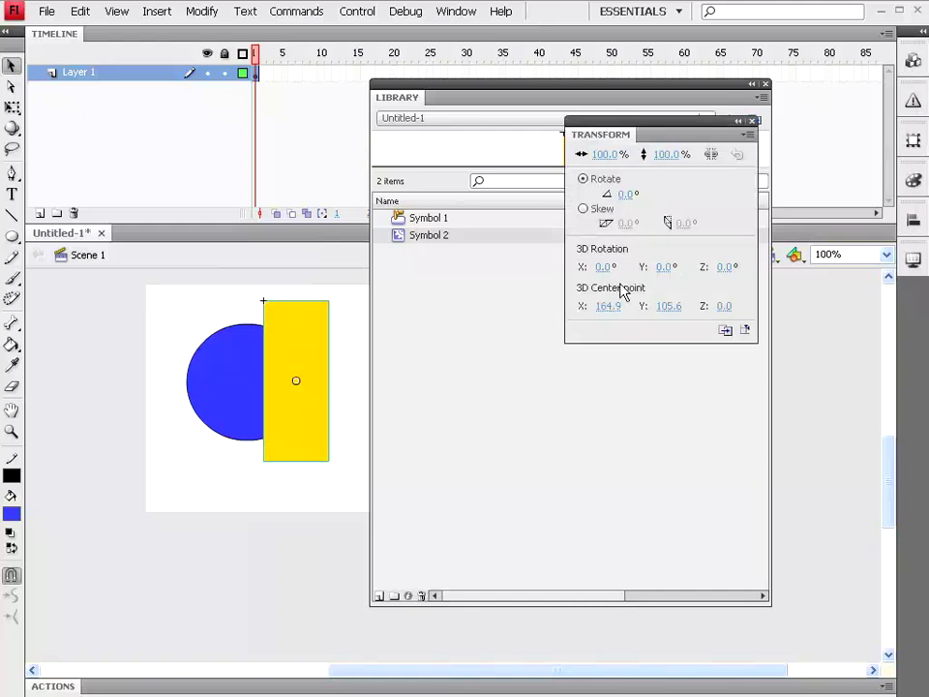
{"action": "left_click", "coordinate": [765, 84]}
{"action": "left_click_drag", "start_coordinate": [619, 123], "coordinate": [560, 179]}
Rotate the yellow rectangle in 3D to X 179°, Y 144°, Z 78°, with its 3D center point at X 25, Y 52, Z 95.
{"action": "left_click_drag", "start_coordinate": [537, 325], "coordinate": [730, 321]}
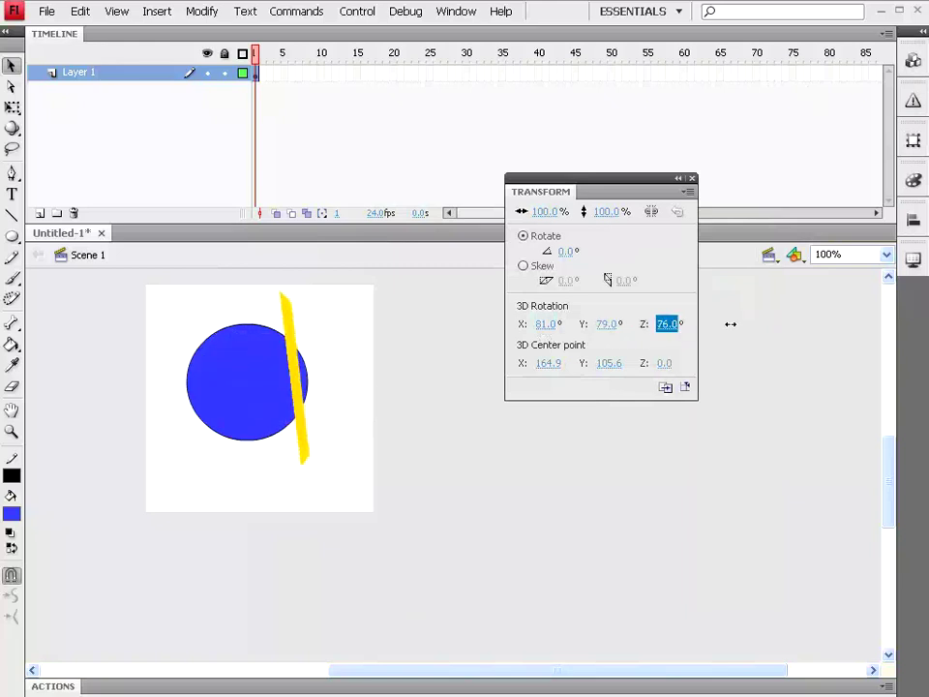
{"action": "left_click_drag", "start_coordinate": [666, 365], "coordinate": [738, 364]}
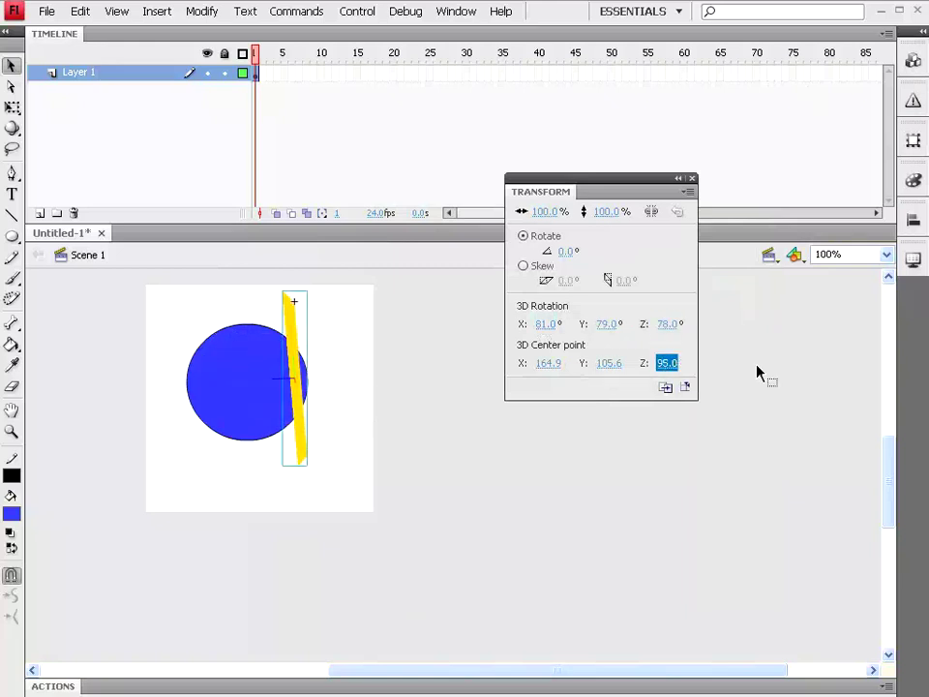
{"action": "left_click_drag", "start_coordinate": [614, 368], "coordinate": [448, 375]}
{"action": "left_click_drag", "start_coordinate": [545, 326], "coordinate": [683, 344]}
{"action": "left_click_drag", "start_coordinate": [543, 363], "coordinate": [691, 367]}
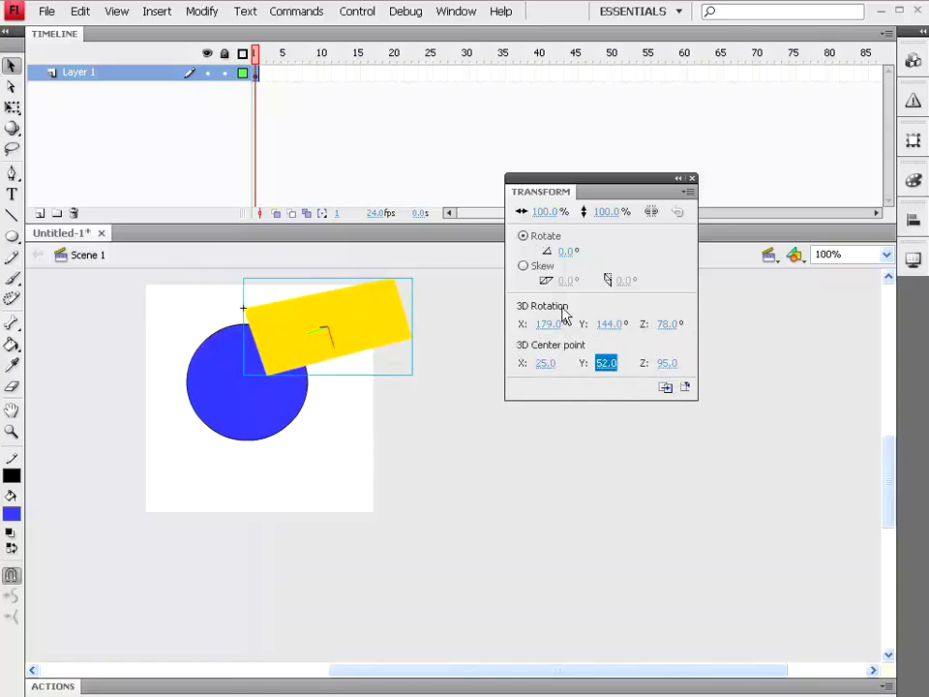
Adjust the yellow rectangle's flat rotation and reduce its horizontal scale, and close the Transform panel.
{"action": "left_click_drag", "start_coordinate": [566, 251], "coordinate": [615, 245]}
{"action": "left_click_drag", "start_coordinate": [546, 211], "coordinate": [523, 211]}
{"action": "left_click", "coordinate": [691, 178]}
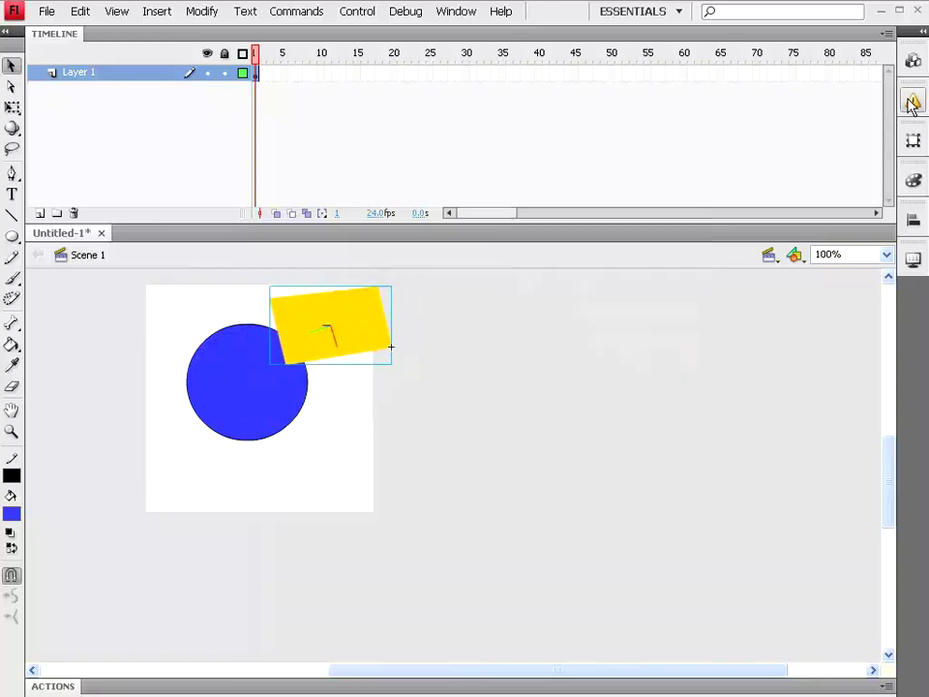
Detach and expand the Components panel, and place a User Interface Button component on the stage below the circle.
{"action": "left_click_drag", "start_coordinate": [916, 60], "coordinate": [687, 146]}
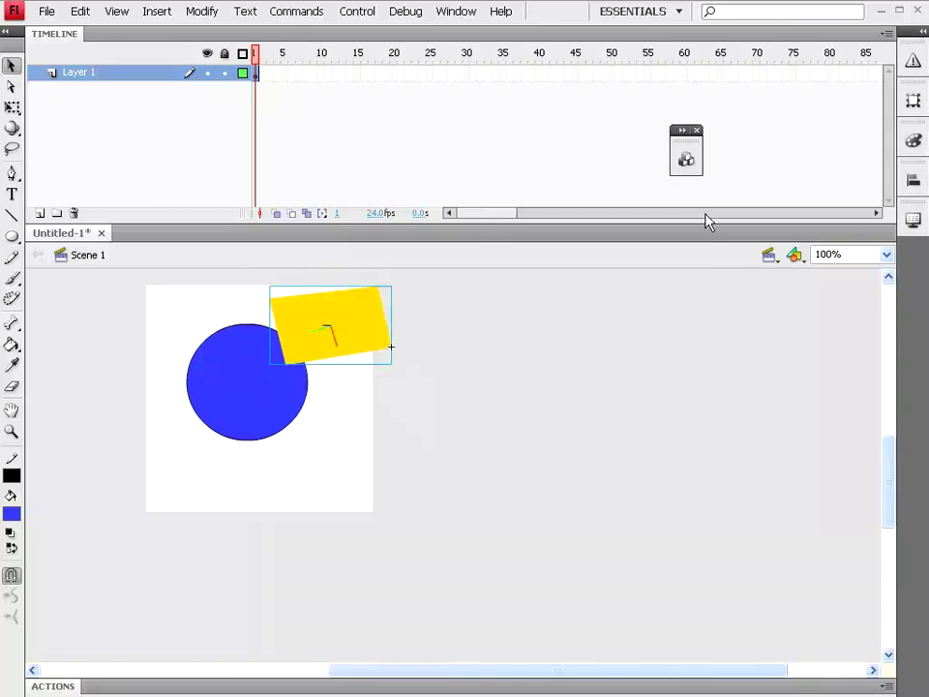
{"action": "left_click", "coordinate": [682, 132]}
{"action": "left_click_drag", "start_coordinate": [776, 150], "coordinate": [560, 144]}
{"action": "left_click_drag", "start_coordinate": [641, 241], "coordinate": [645, 214]}
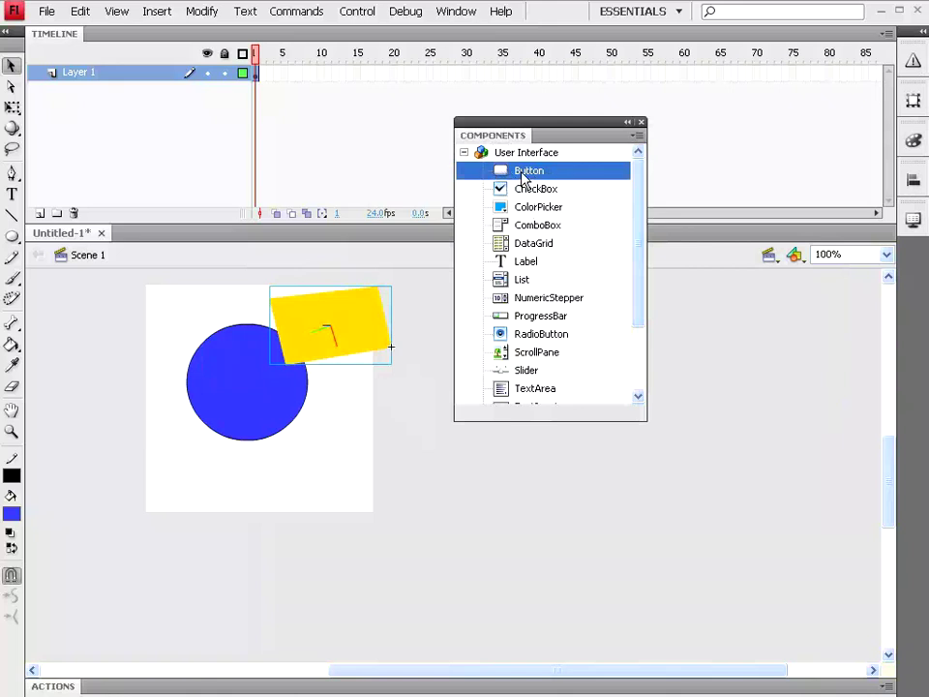
{"action": "left_click_drag", "start_coordinate": [523, 177], "coordinate": [248, 481]}
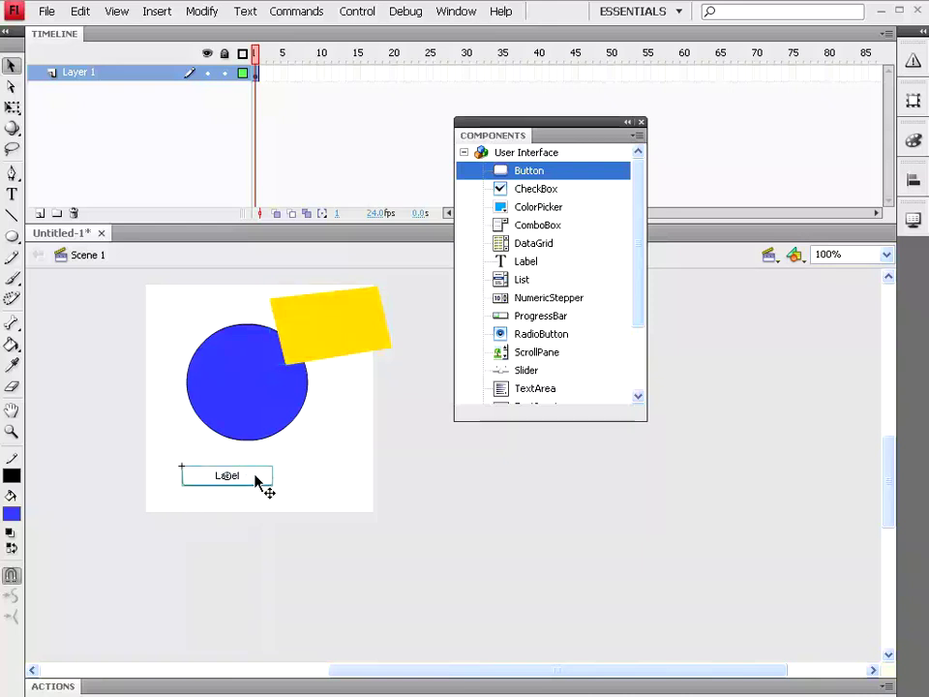
Examine the User Interface and Video components available in the Components panel, including TextArea, TileList and FLVPlayback.
{"action": "key", "text": "Down"}
{"action": "key", "text": "Down"}
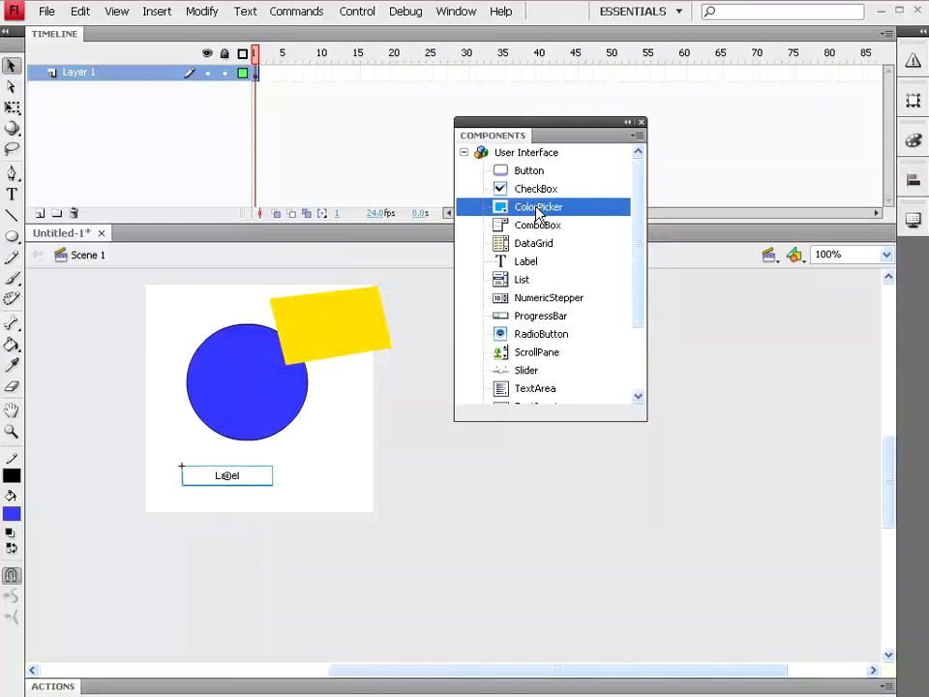
{"action": "scroll", "coordinate": [573, 348], "scroll_direction": "down", "scroll_amount": 2}
{"action": "left_click", "coordinate": [537, 298]}
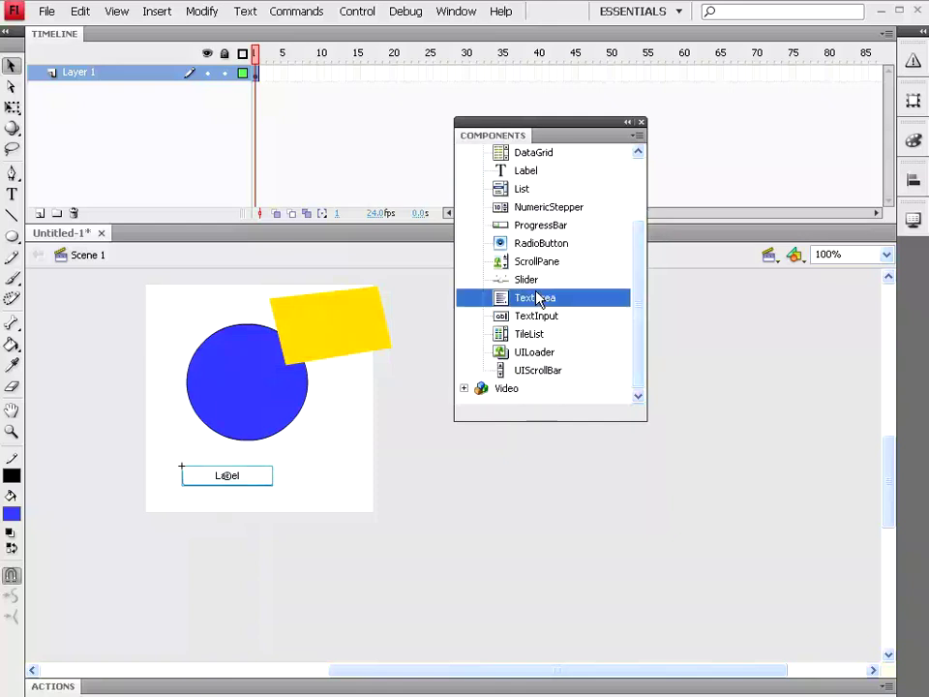
{"action": "left_click", "coordinate": [528, 333]}
{"action": "left_click", "coordinate": [464, 388]}
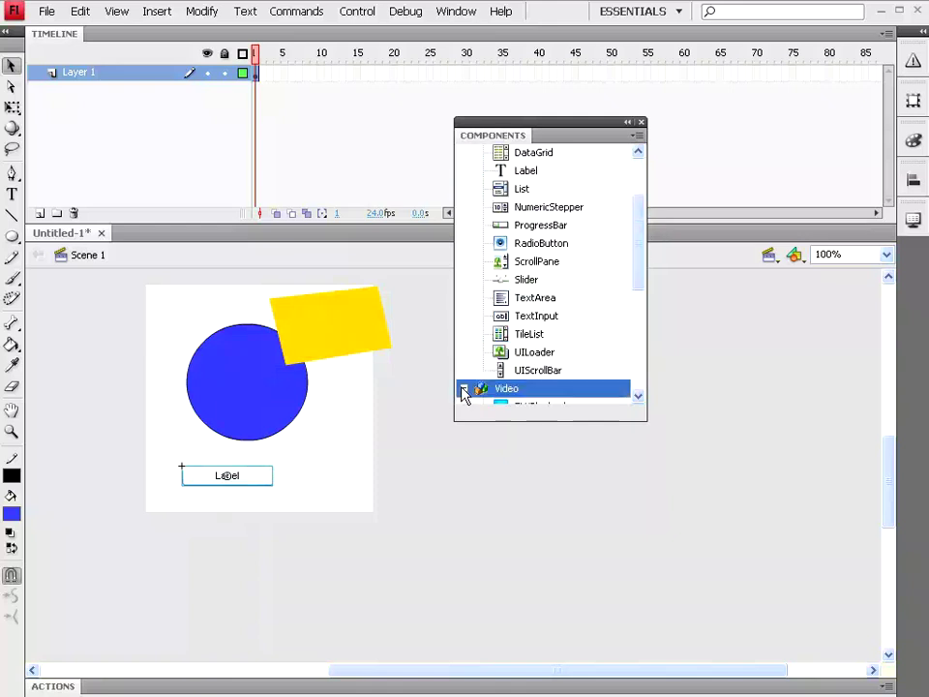
{"action": "left_click_drag", "start_coordinate": [639, 253], "coordinate": [639, 328]}
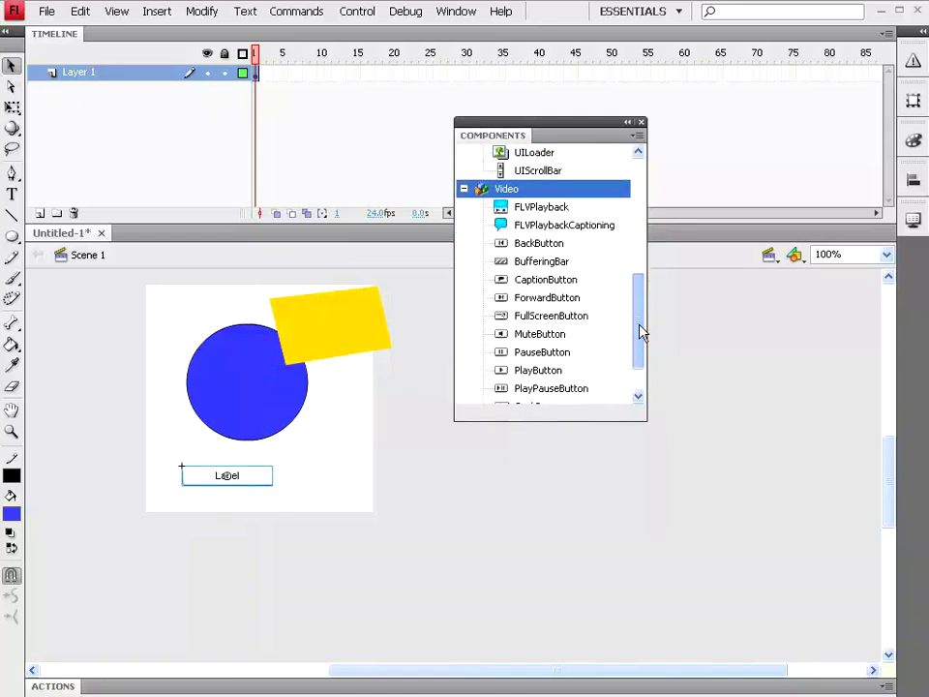
{"action": "left_click", "coordinate": [540, 206]}
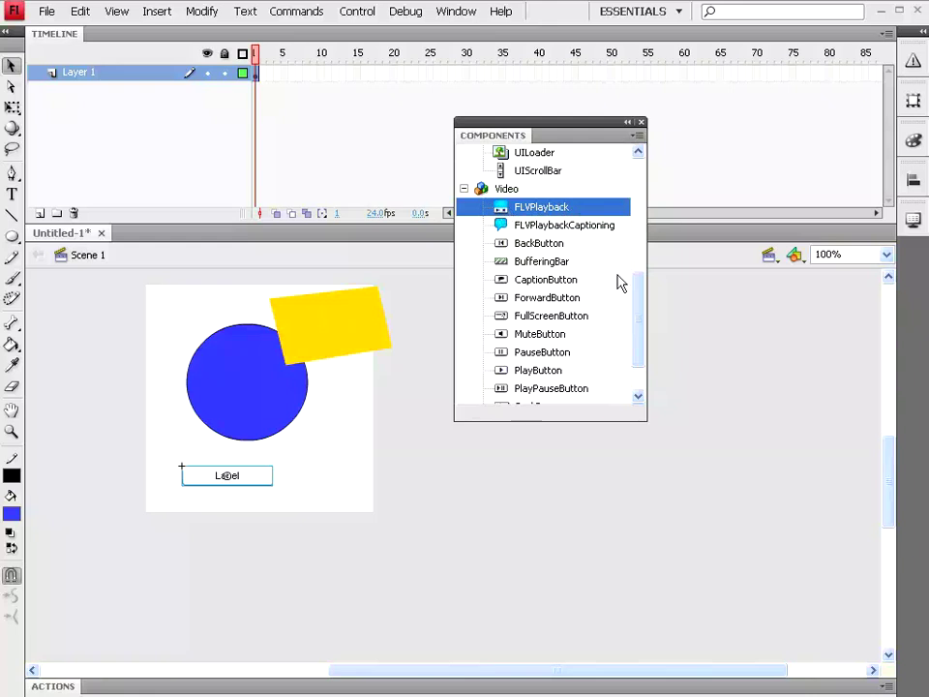
{"action": "left_click_drag", "start_coordinate": [640, 299], "coordinate": [648, 179]}
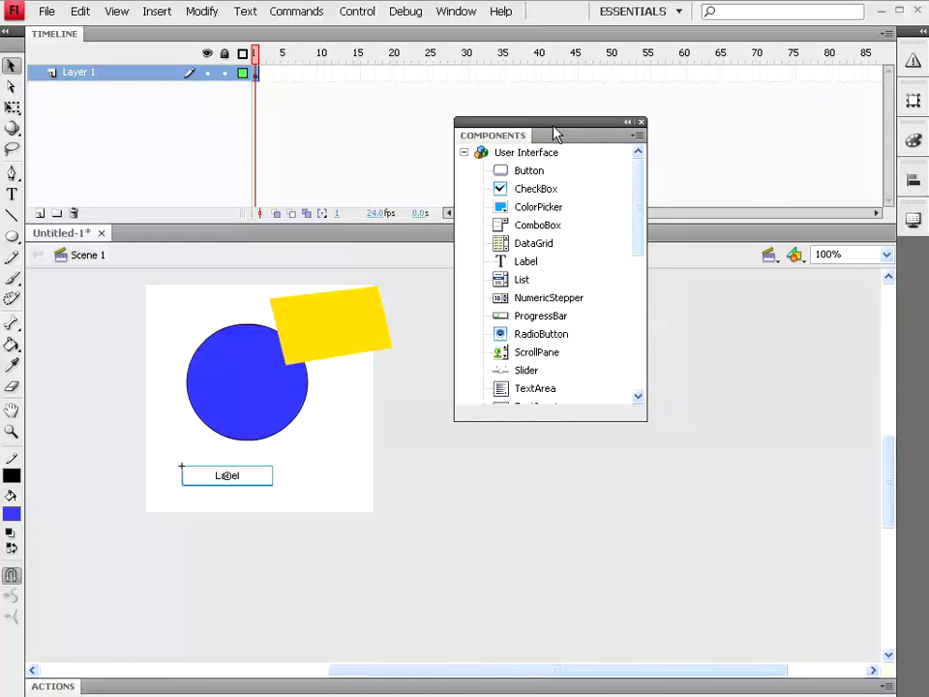
{"action": "key", "text": "ctrl+F7"}
{"action": "key", "text": "ctrl+F7"}
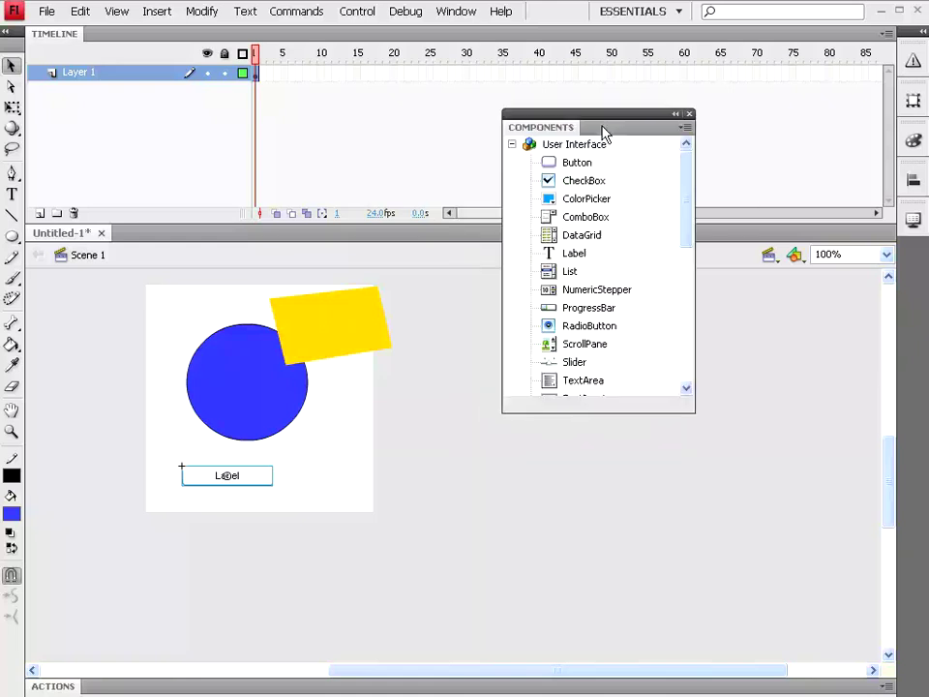